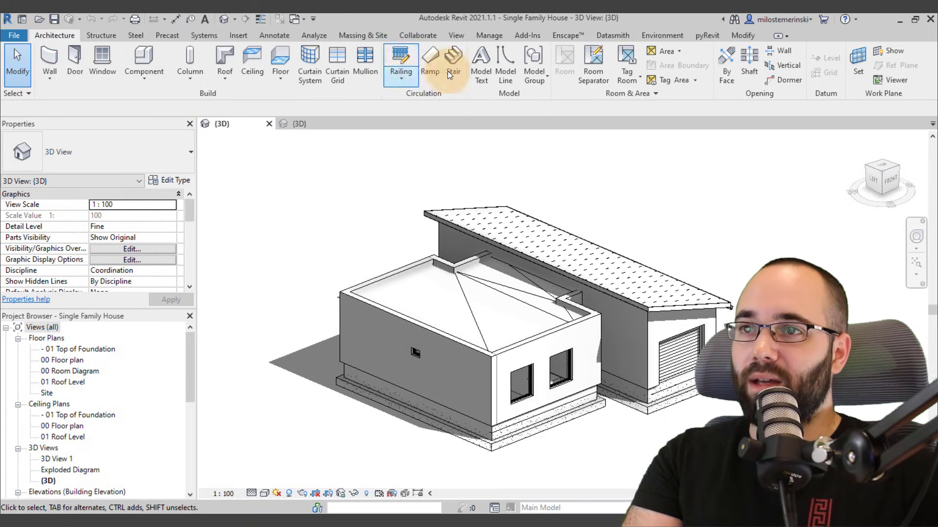
- Check the Datasmith Direct Link connection status for the house project and close the status window
click(610, 36)
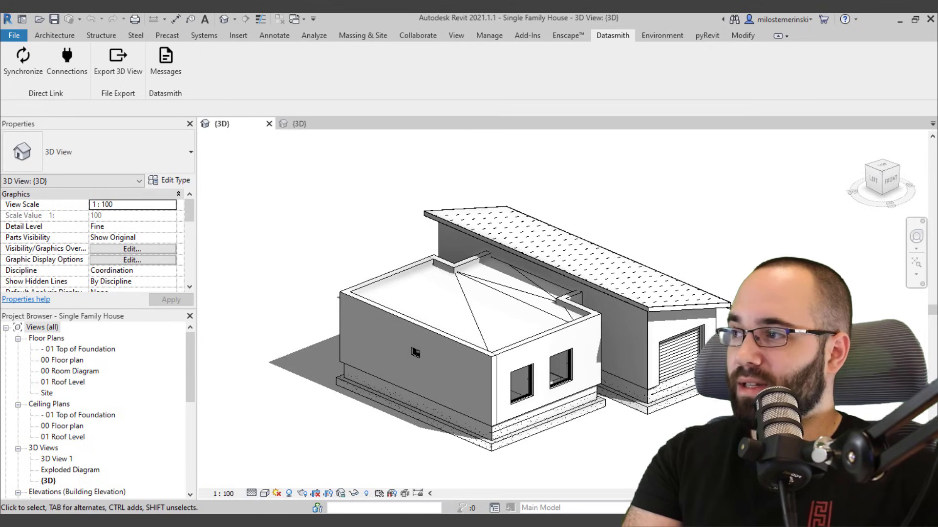
drag(157, 170, 384, 134)
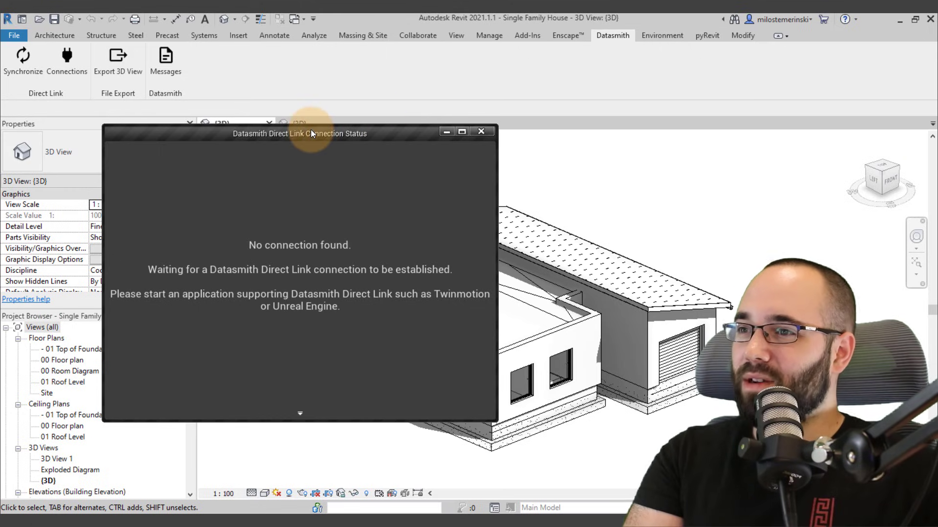
drag(311, 130, 305, 130)
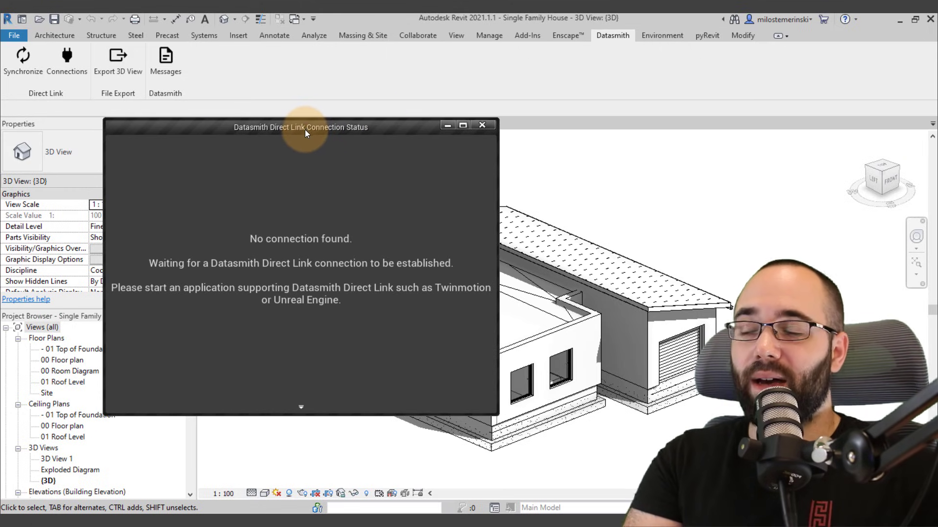
click(480, 126)
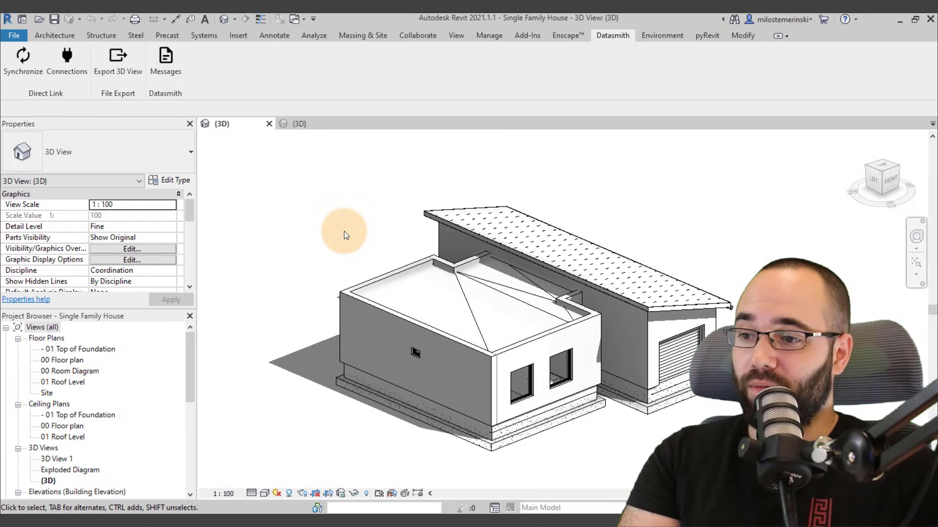
- Switch to Twinmotion and import the Direct Link source Revit - Single_Family_House with Collapse by material
click(370, 518)
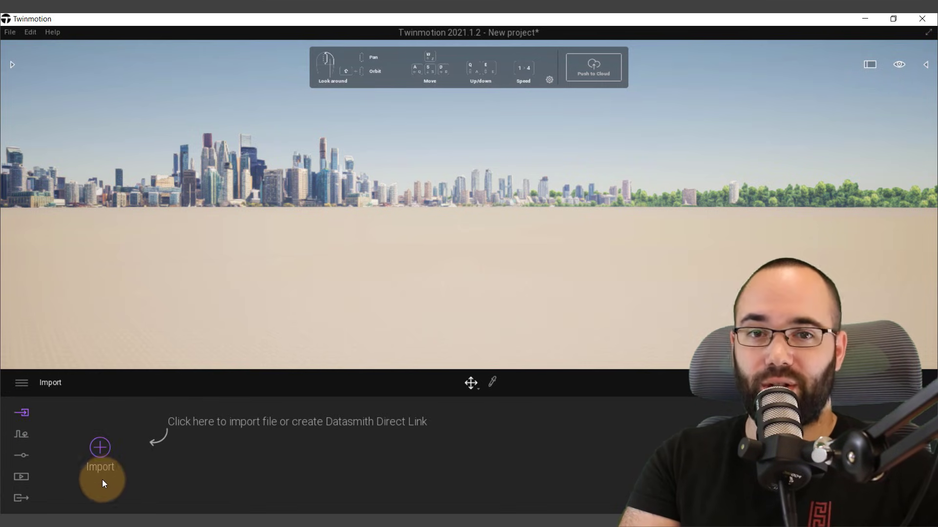
click(100, 448)
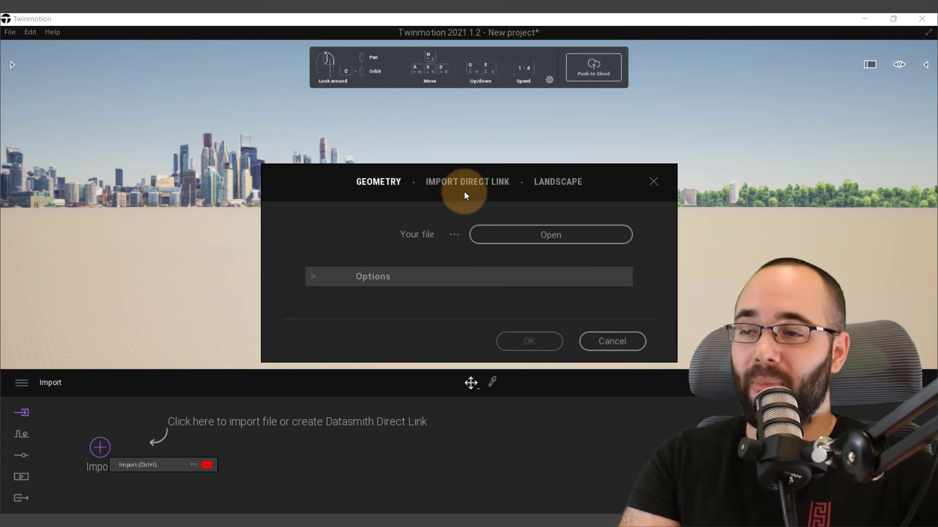
drag(458, 170, 385, 164)
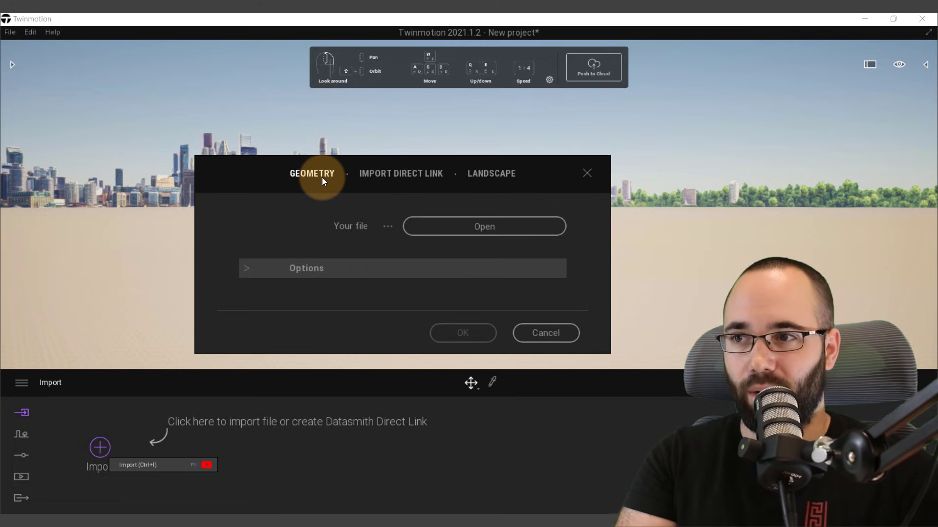
click(398, 174)
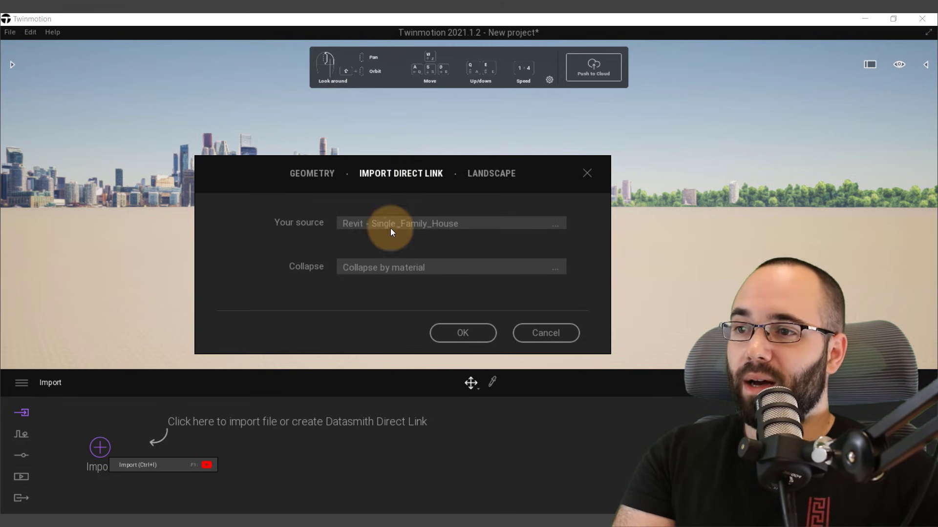
click(499, 238)
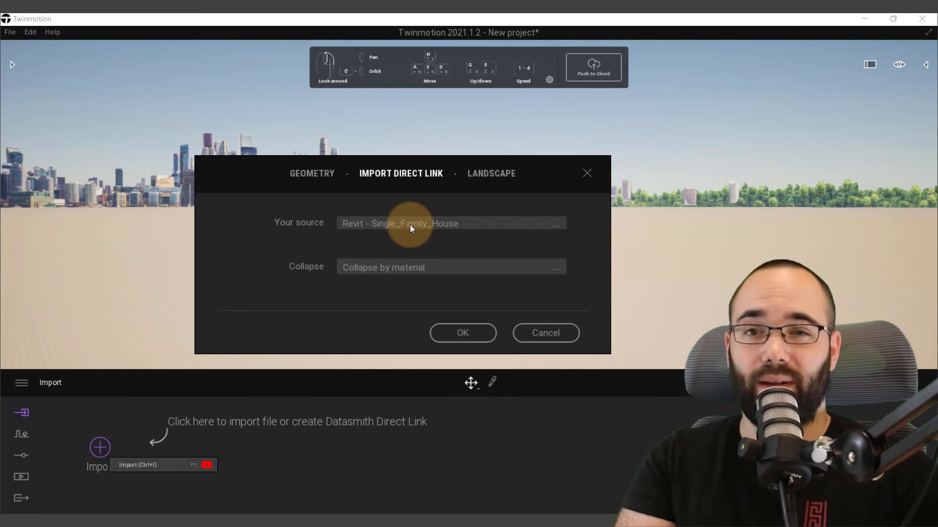
click(359, 275)
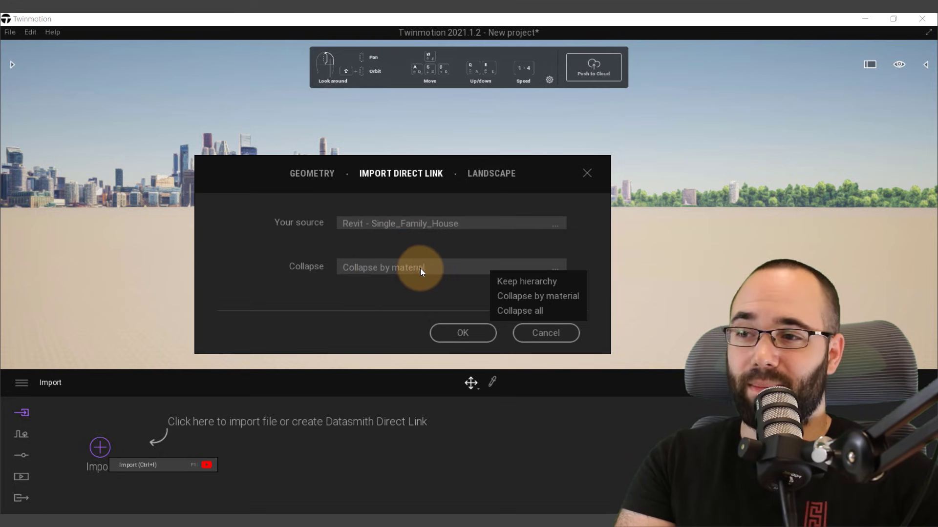
click(511, 299)
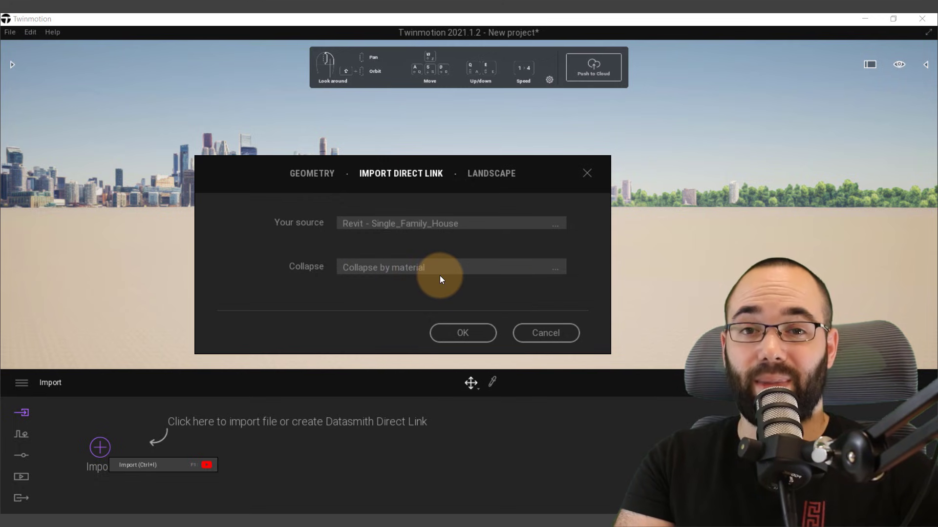
click(462, 333)
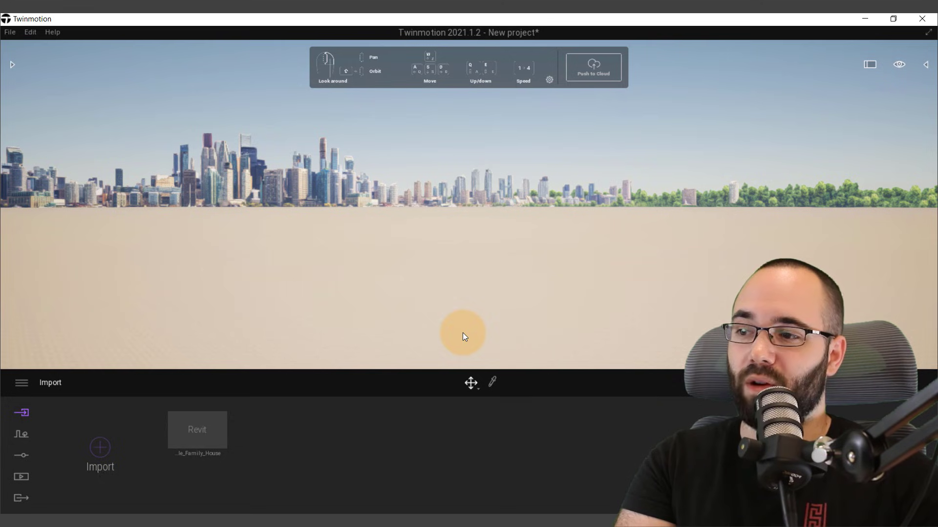
mouse_move(189, 432)
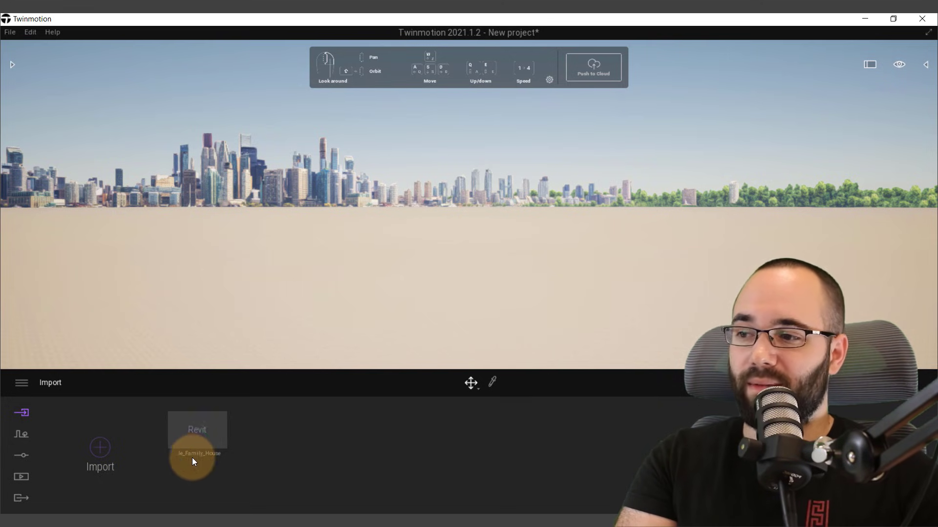
mouse_move(187, 458)
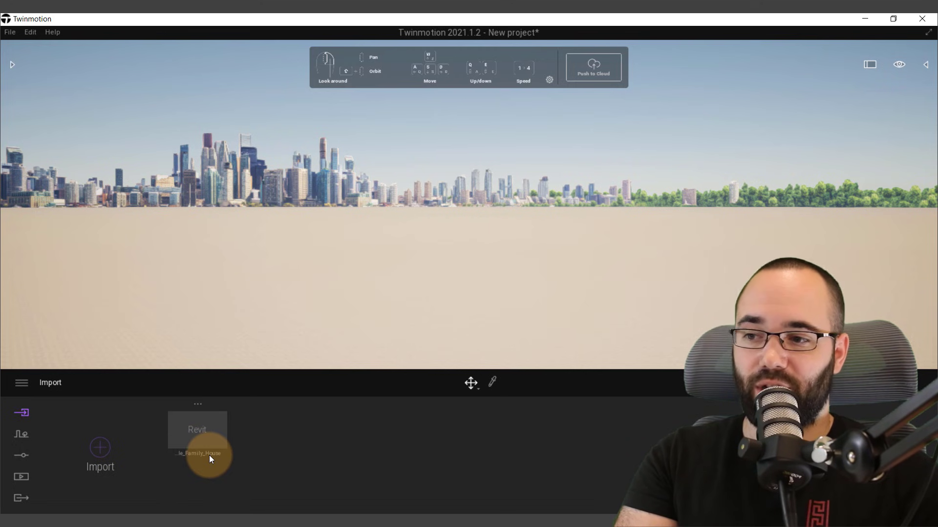
- Switch to Revit, check the Direct Link connection between Single_Family_House and Twinmotion, and close the status window
click(172, 520)
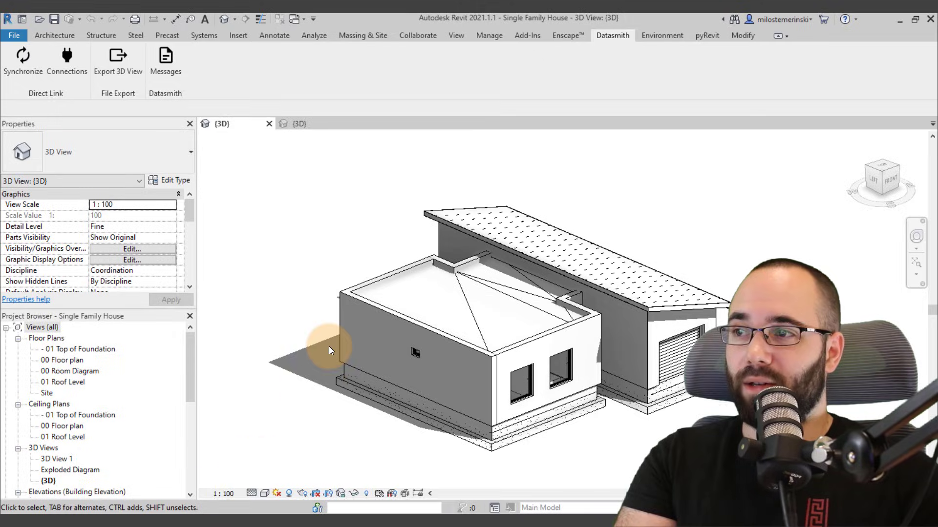
click(67, 61)
drag(309, 170, 452, 161)
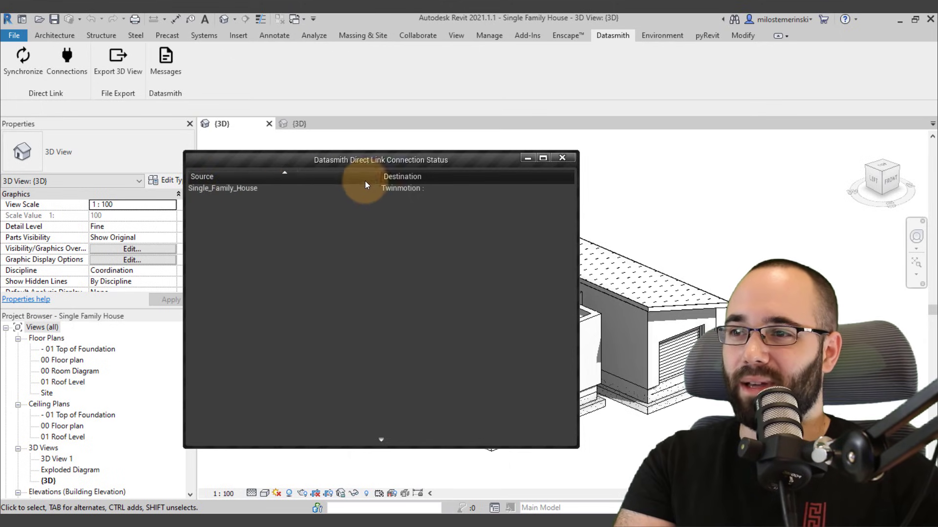
mouse_move(229, 192)
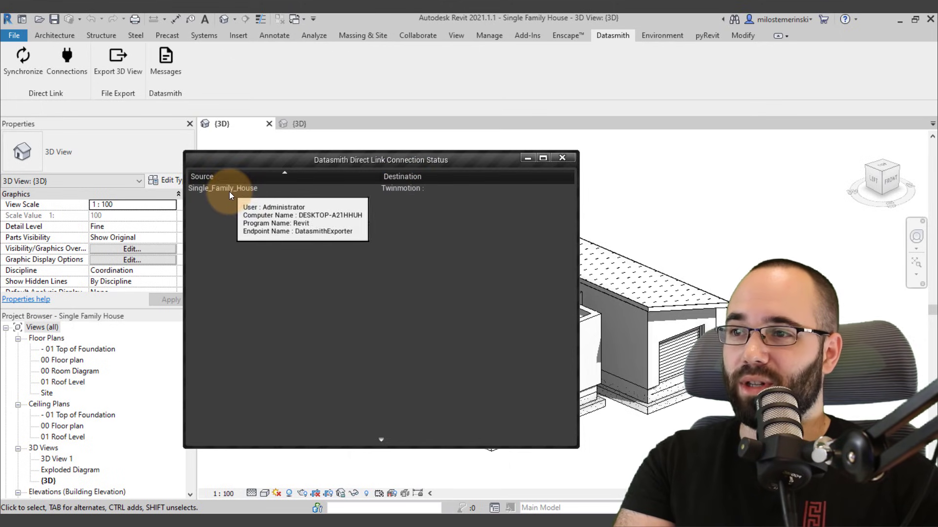
click(562, 158)
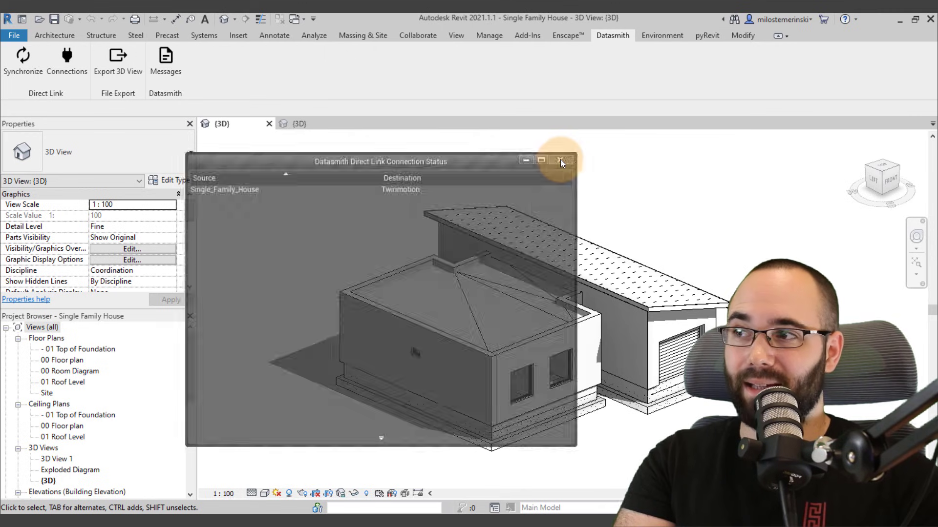
- Synchronize the house model over the Datasmith Direct Link and switch to Twinmotion to bring the whole house into view
click(13, 75)
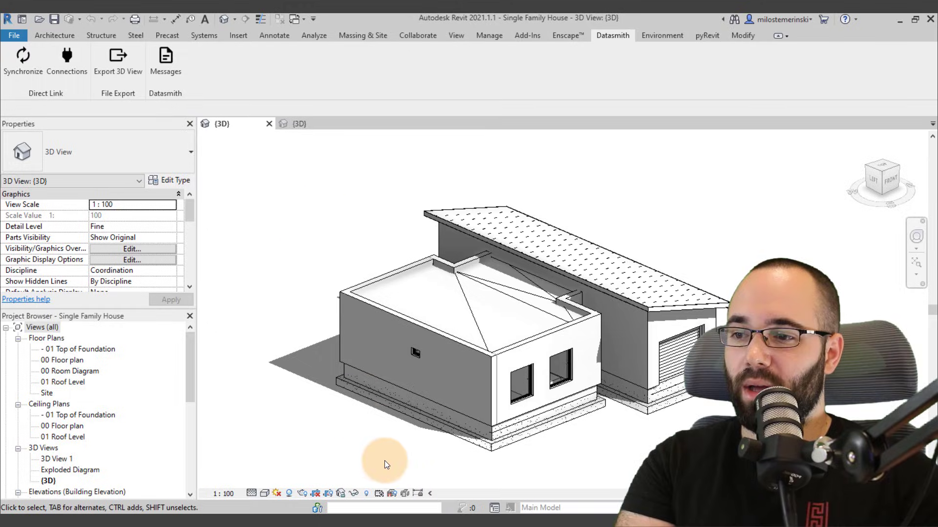
click(385, 525)
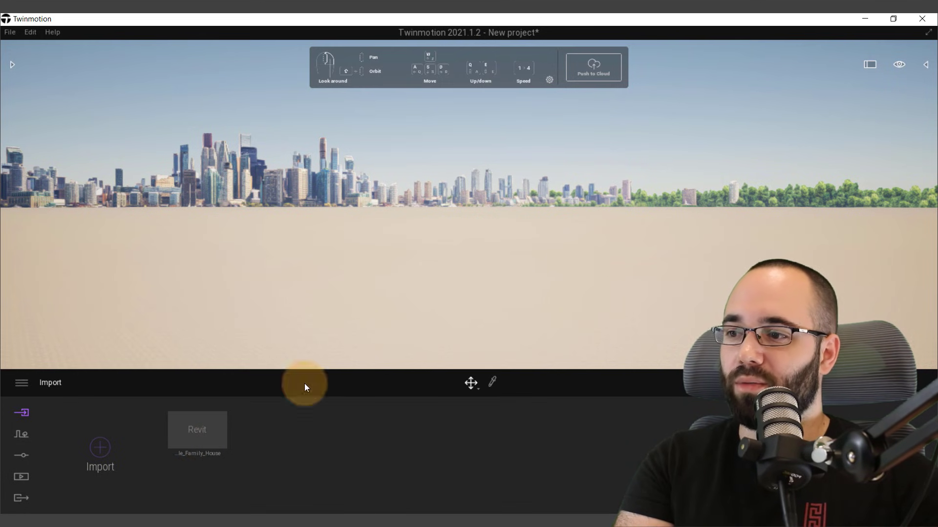
right_drag(496, 266, 497, 269)
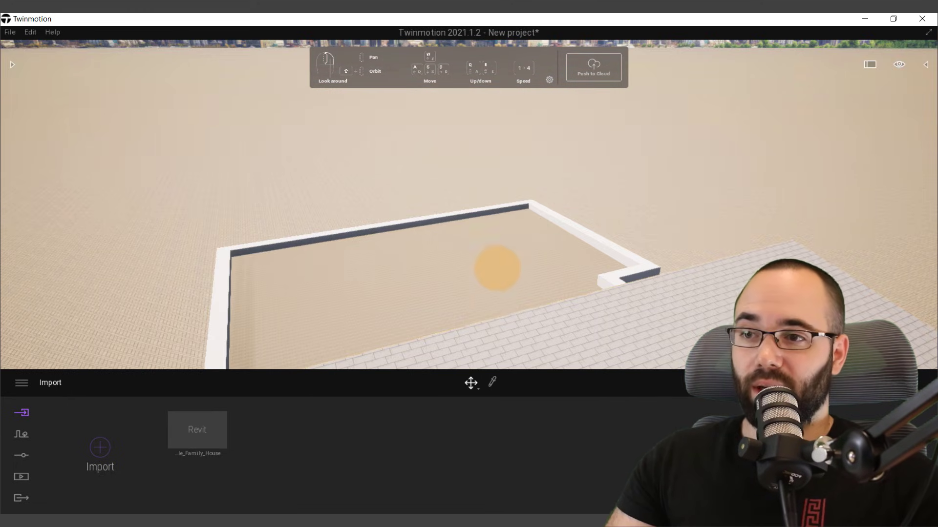
drag(497, 268, 479, 218)
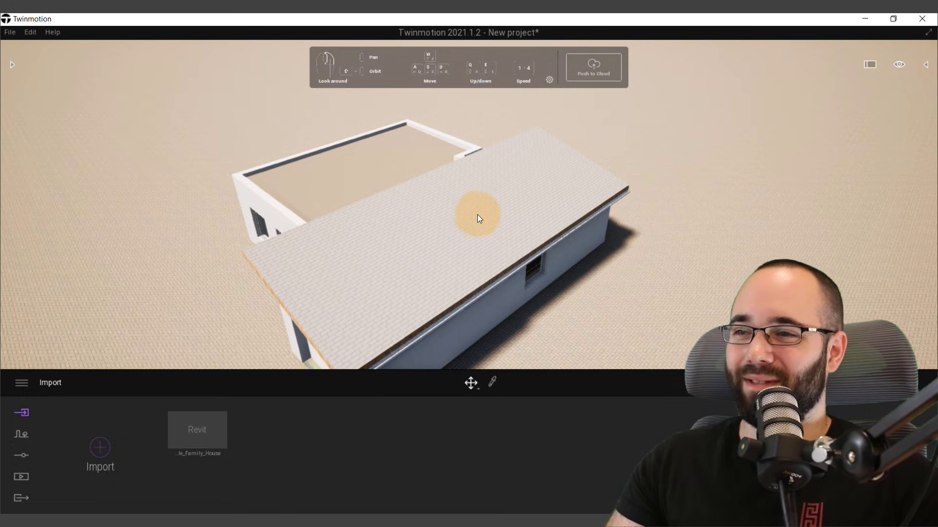
- Examine how the imported house is grouped by material by selecting its tiled roof and its white walls
click(484, 214)
shift+middle_drag(484, 214, 358, 265)
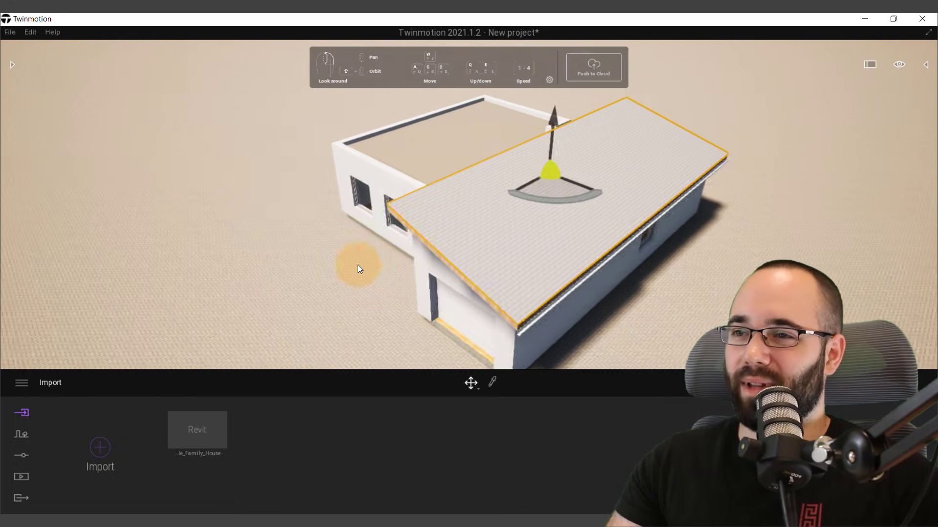
drag(357, 265, 483, 239)
click(444, 267)
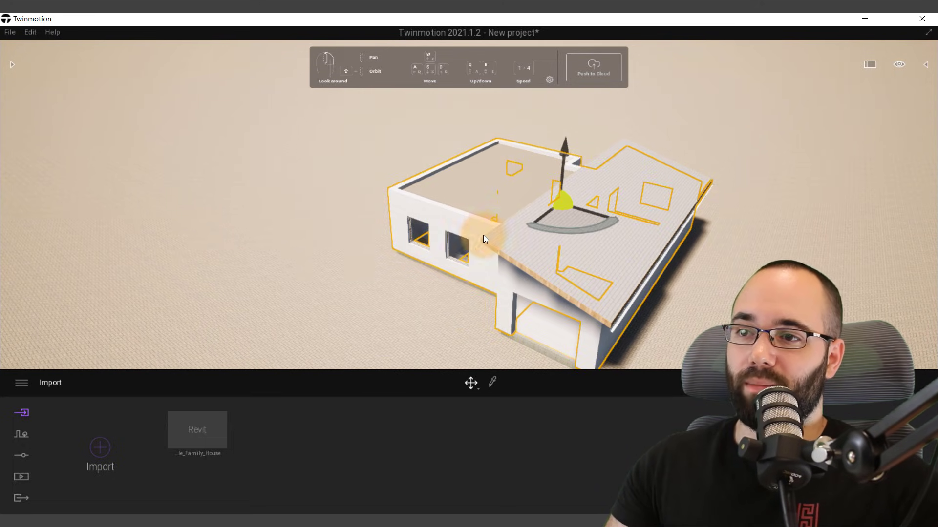
shift+middle_drag(440, 319, 438, 320)
drag(438, 320, 410, 312)
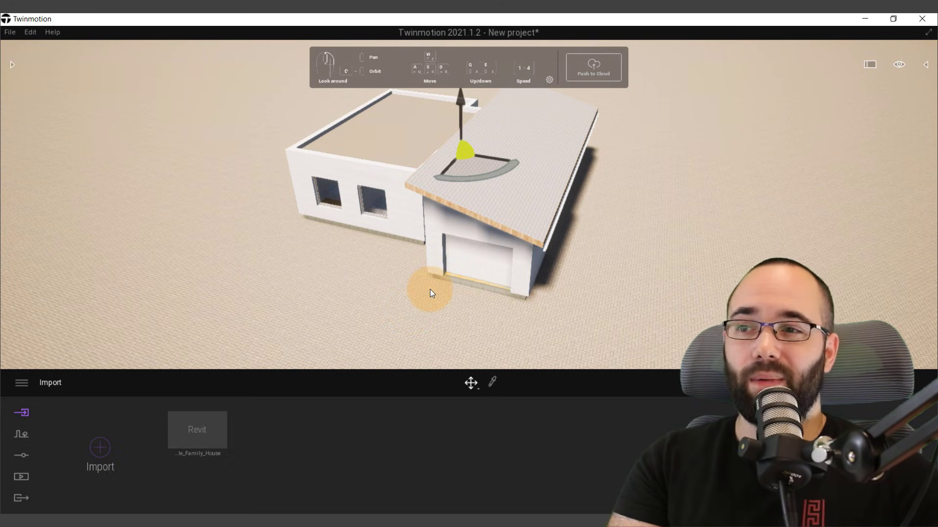
middle_drag(394, 294, 407, 297)
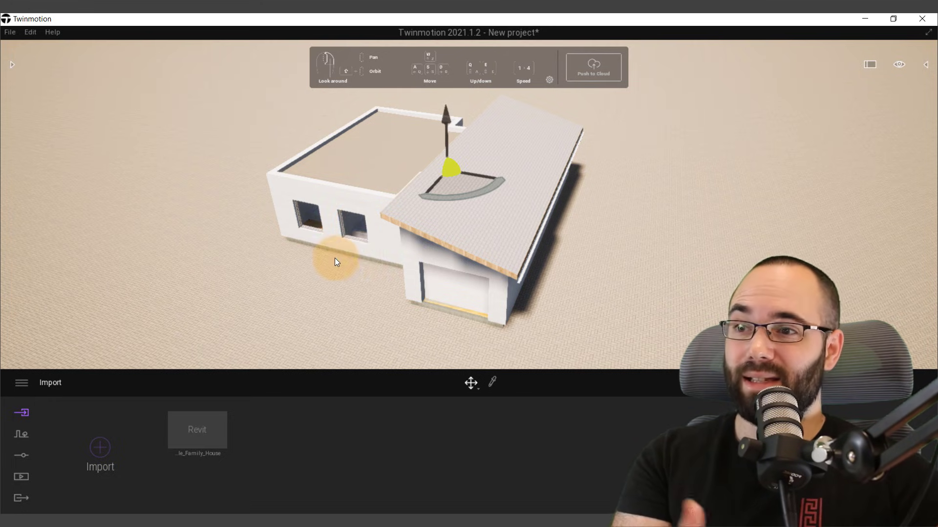
middle_drag(337, 274, 468, 228)
click(490, 235)
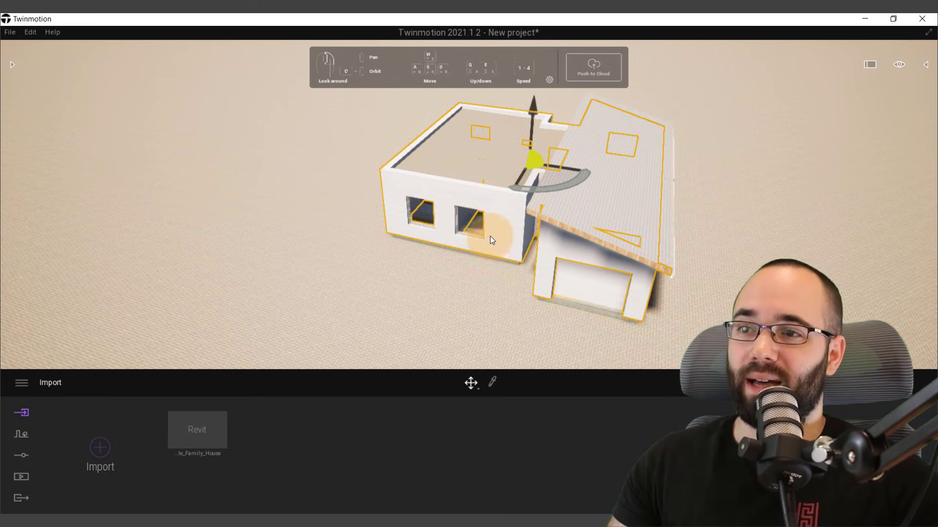
- Examine the front windows, the furnished interior behind them, and the overall exterior of the imported house
shift+middle_drag(491, 268, 535, 272)
scroll(452, 204, up, 4)
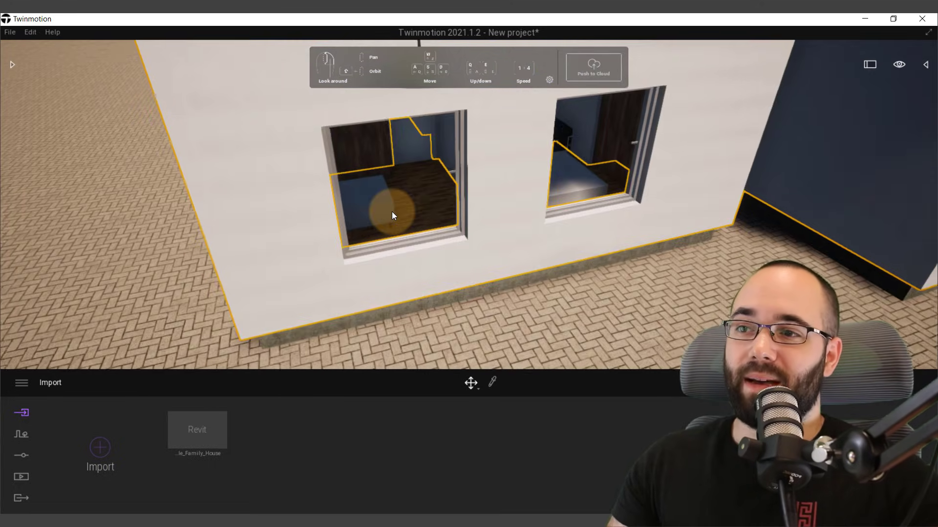
middle_drag(391, 212, 395, 214)
scroll(396, 218, up, 5)
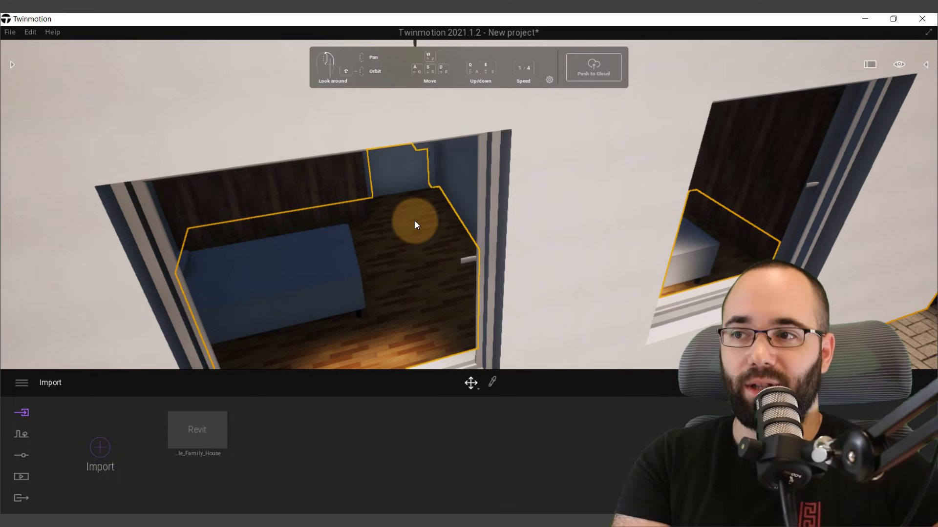
scroll(414, 221, down, 10)
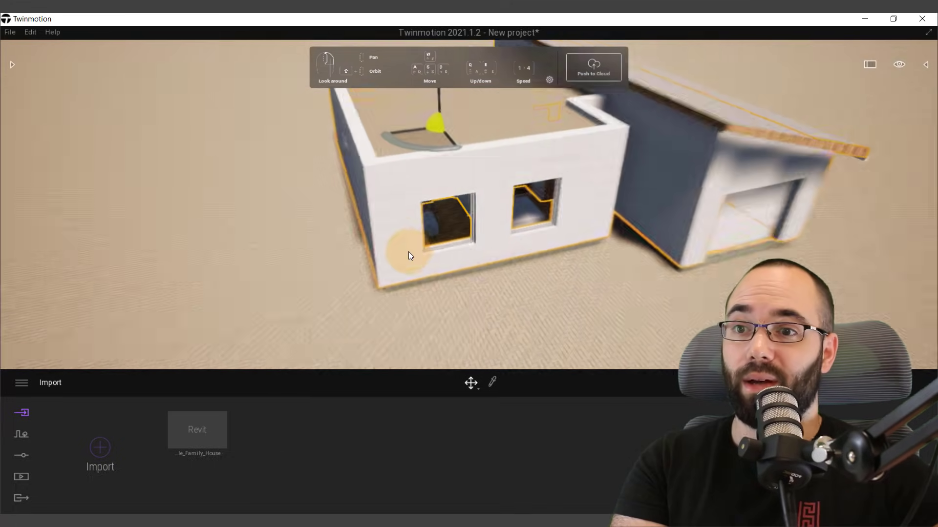
drag(408, 251, 520, 289)
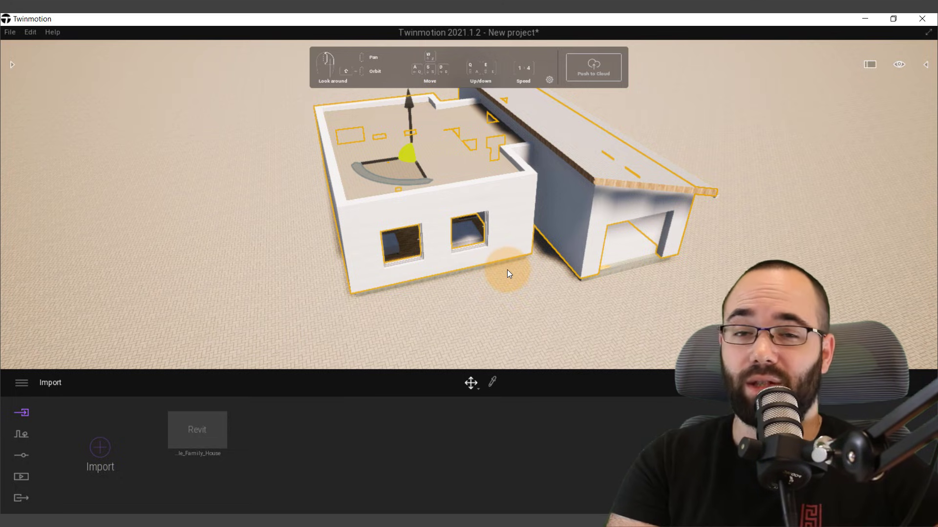
mouse_move(507, 269)
mouse_down()
mouse_move(518, 271)
mouse_move(477, 255)
mouse_move(496, 268)
mouse_move(490, 278)
mouse_up()
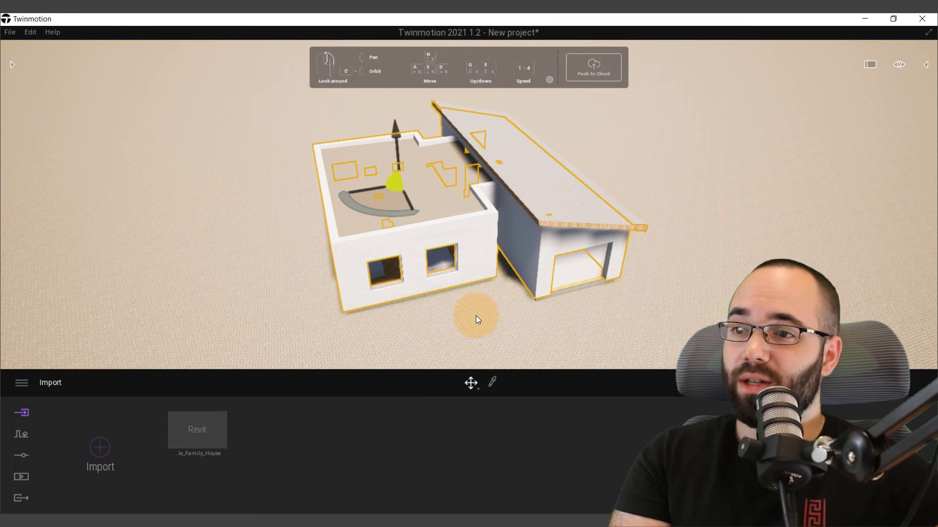
drag(476, 316, 474, 316)
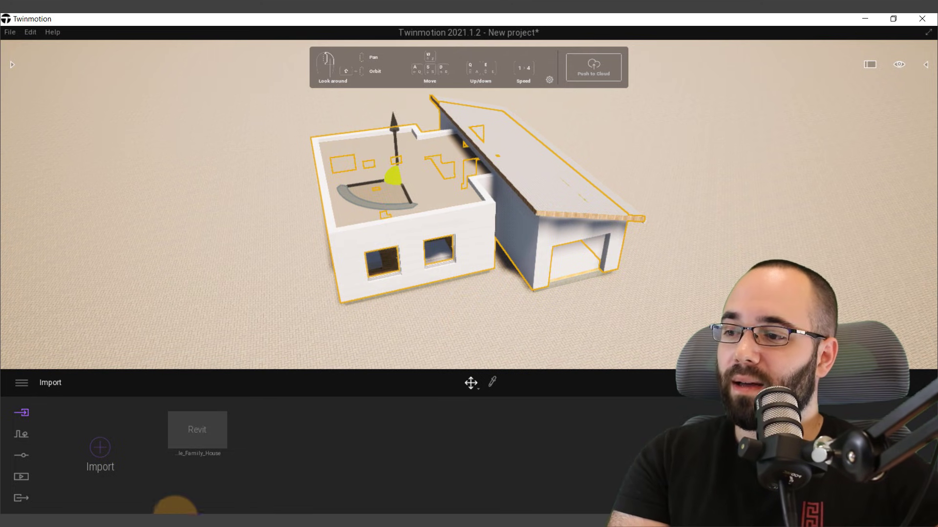
- Switch to Revit, bring up the Terrain project's 3D view and look closely at the pool area among the trees
click(175, 519)
click(306, 126)
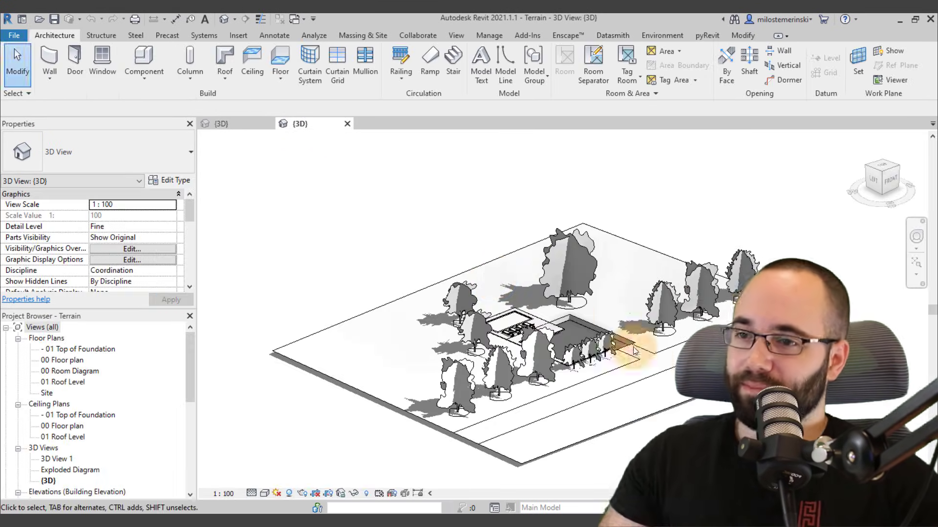
shift+middle_drag(633, 351, 482, 325)
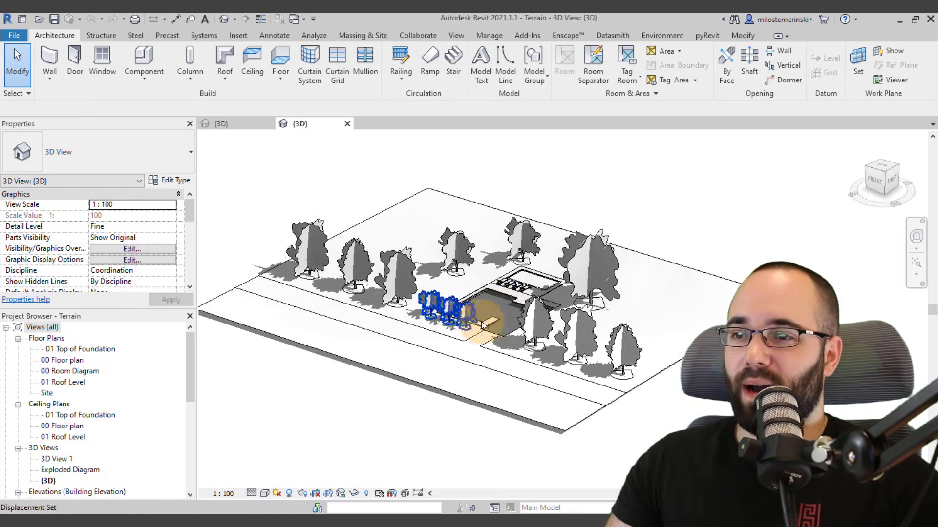
scroll(482, 324, up, 4)
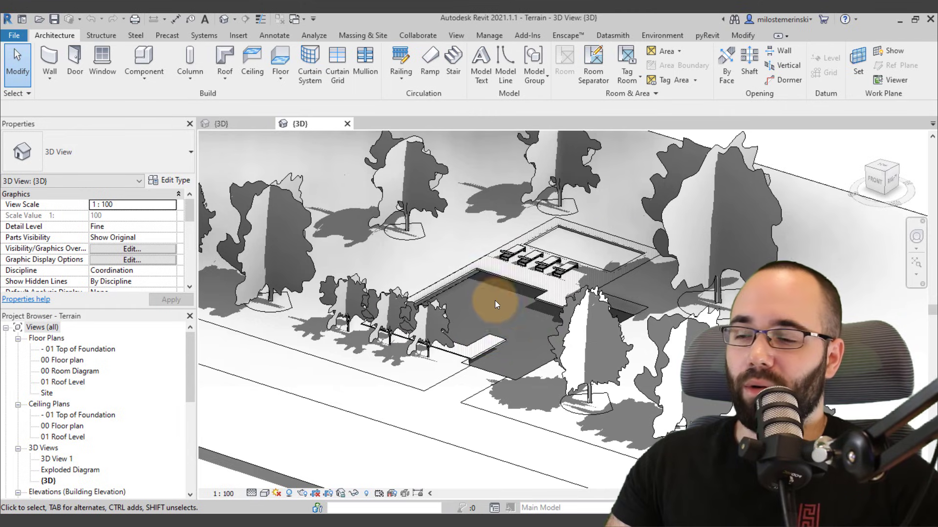
- Examine the Terrain project's pool, sun loungers and trees, checking its 3D view against the Single Family House project's 3D view
scroll(521, 323, down, 5)
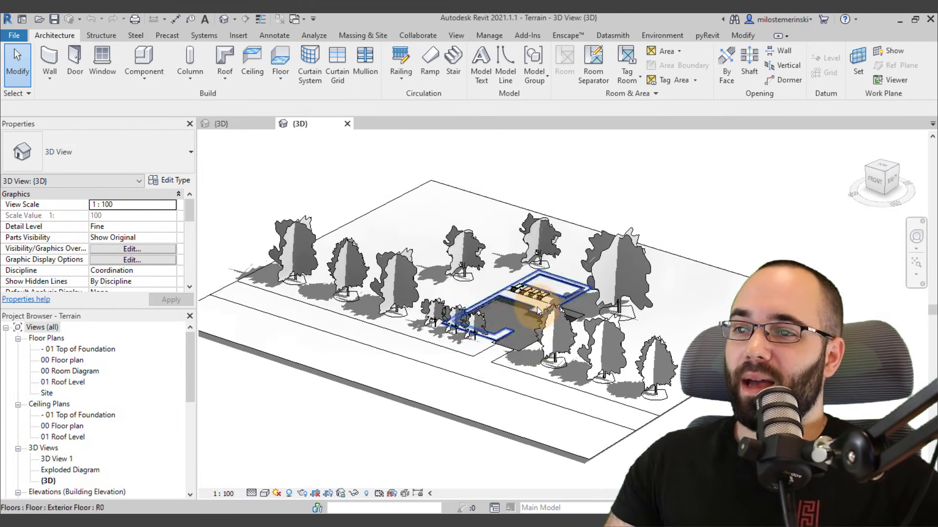
scroll(537, 306, up, 5)
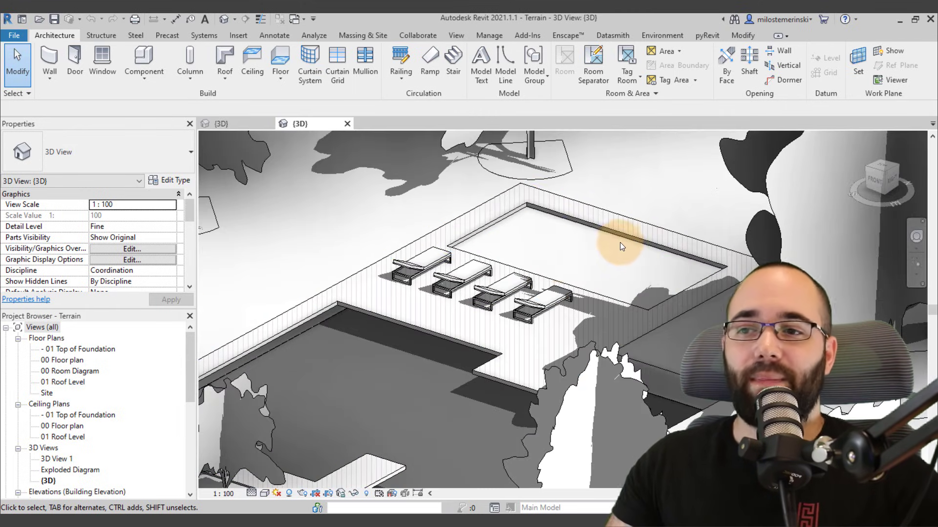
scroll(619, 242, down, 5)
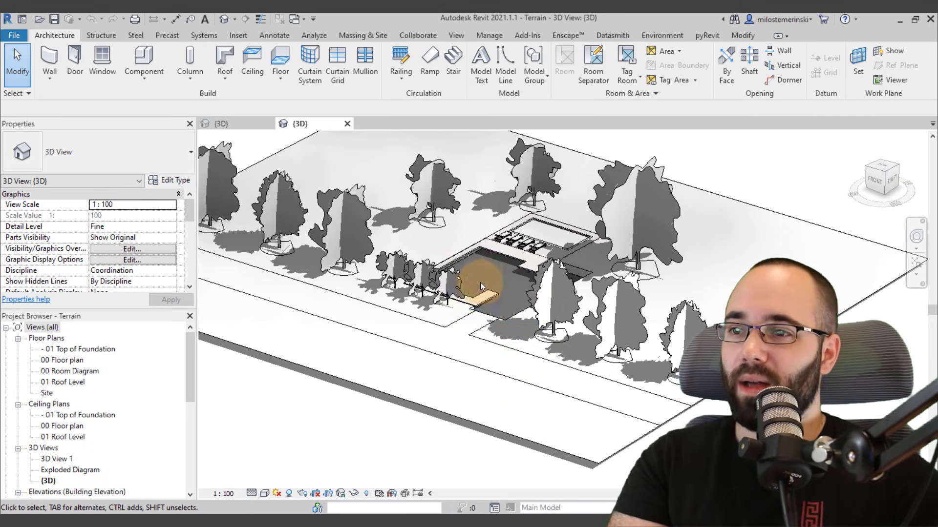
shift+middle_drag(492, 276, 510, 295)
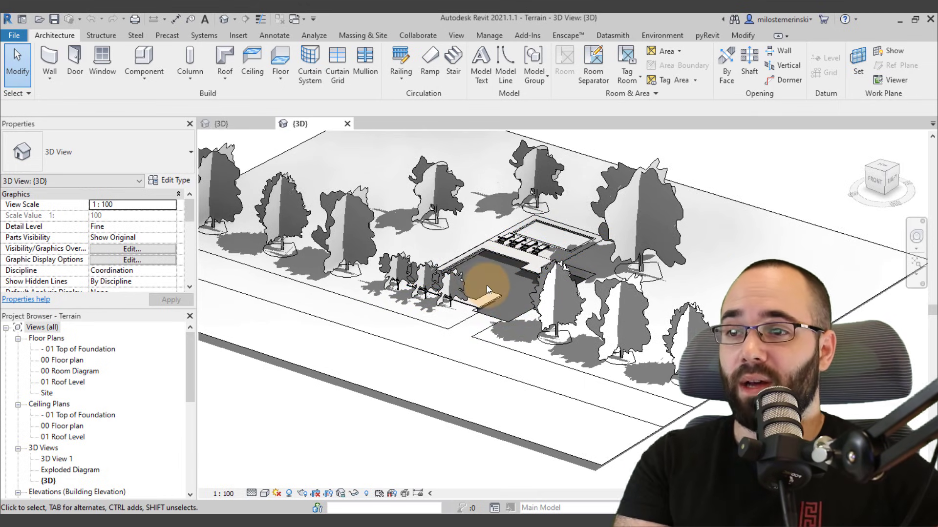
middle_drag(506, 282, 511, 285)
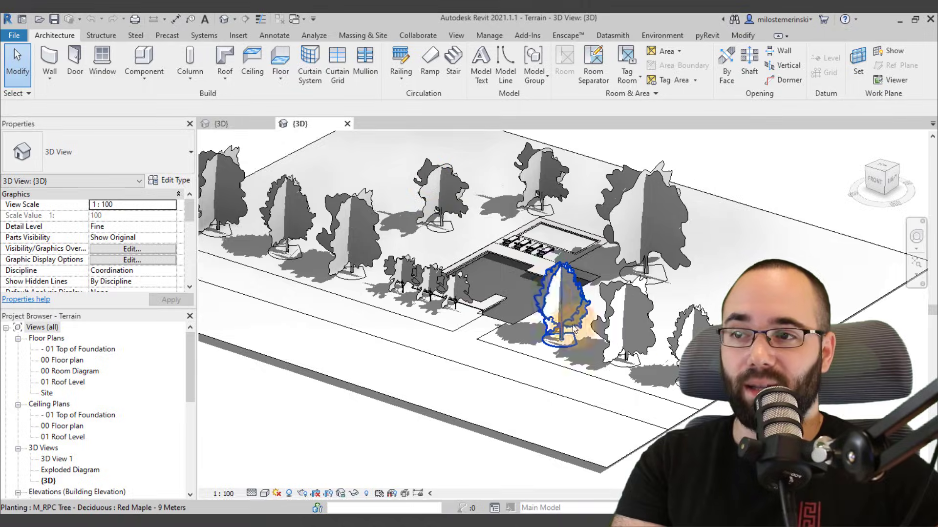
click(253, 128)
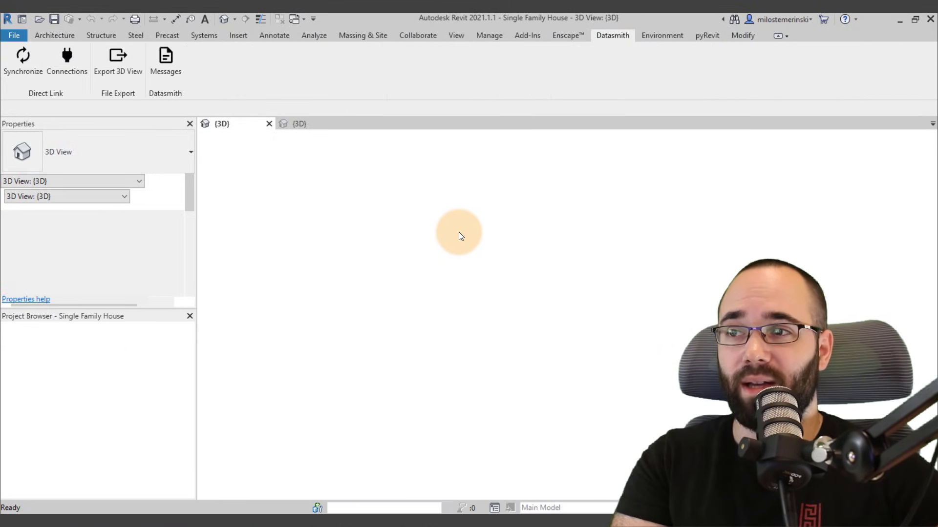
click(311, 125)
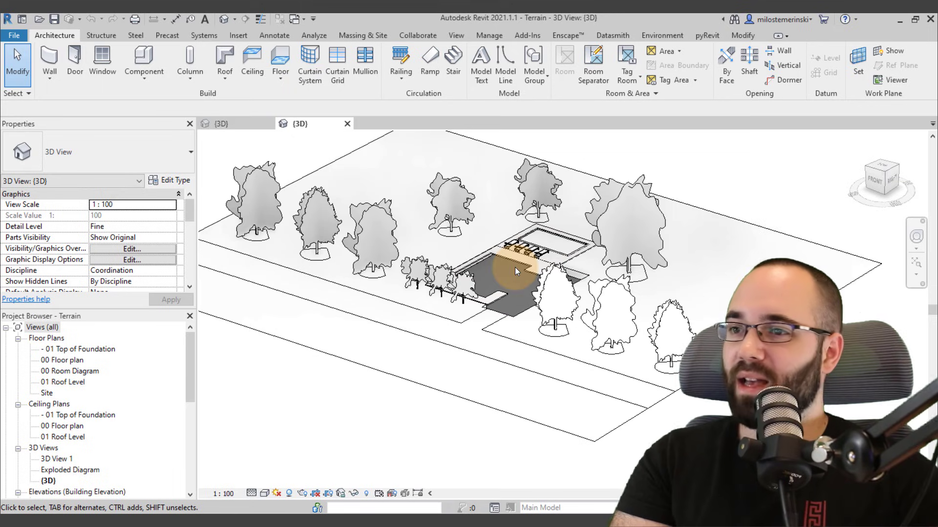
middle_drag(455, 252, 441, 277)
scroll(442, 276, down, 1)
middle_drag(463, 245, 465, 236)
click(464, 235)
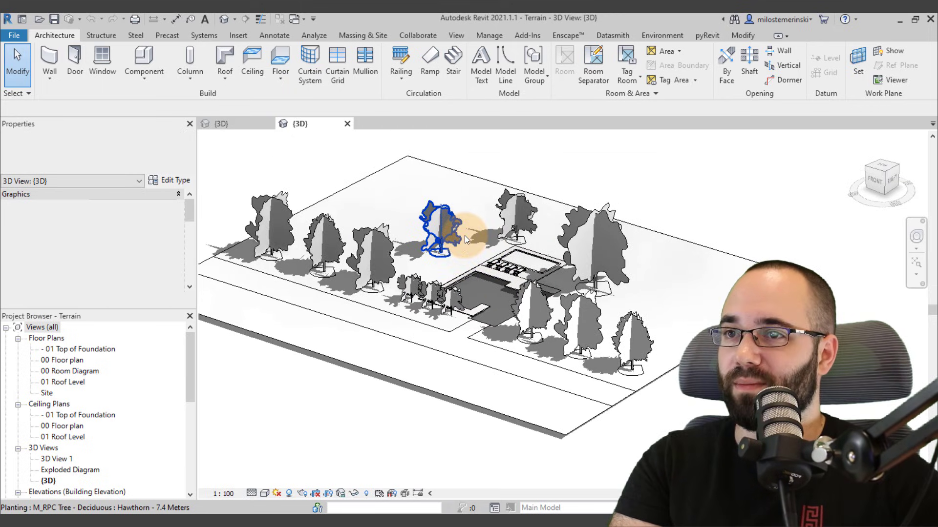
- Check the Datasmith Direct Link connection status for the Terrain project and close the status window
click(620, 37)
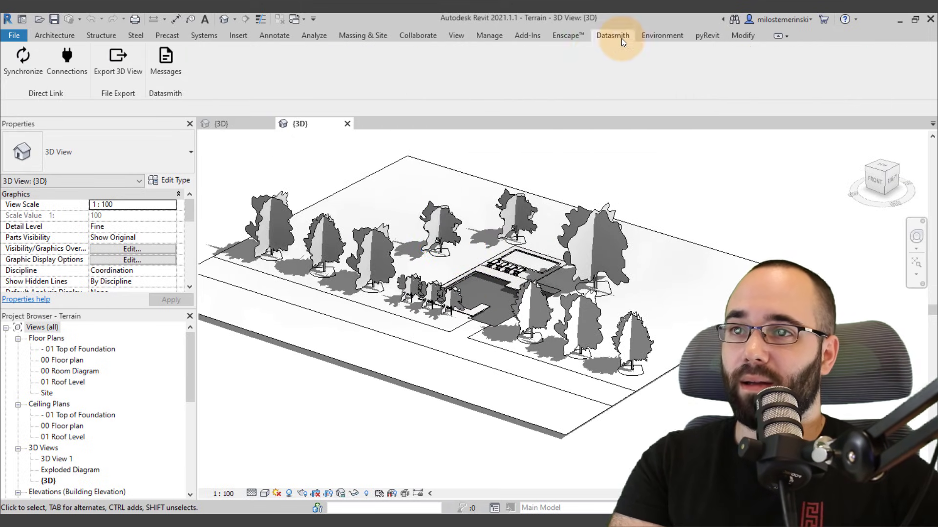
click(71, 77)
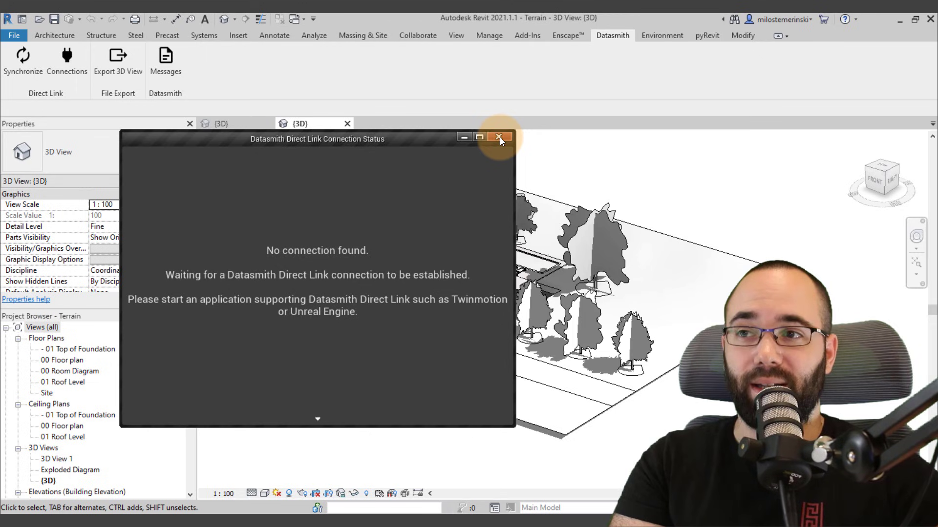
click(498, 138)
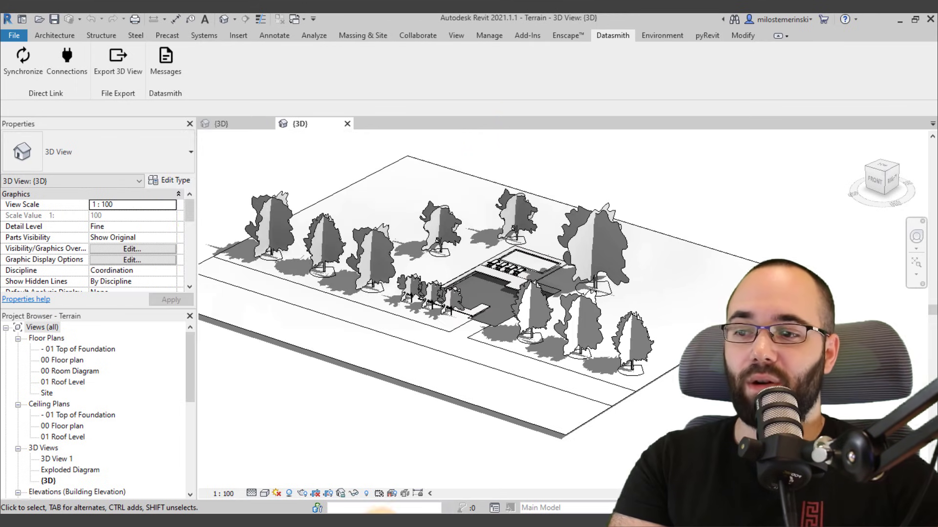
- Switch to Twinmotion and import the Direct Link source Revit - Terrain with the collapse option Keep hierarchy
click(419, 455)
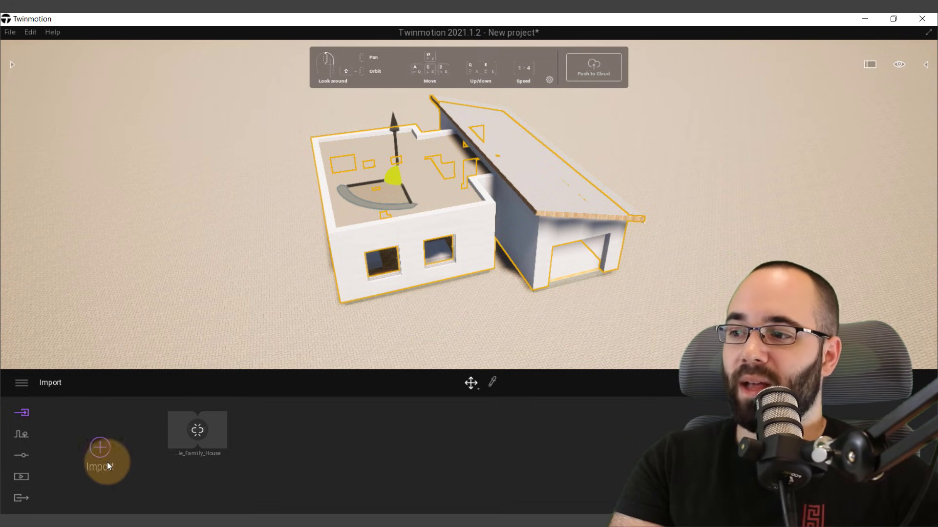
click(103, 460)
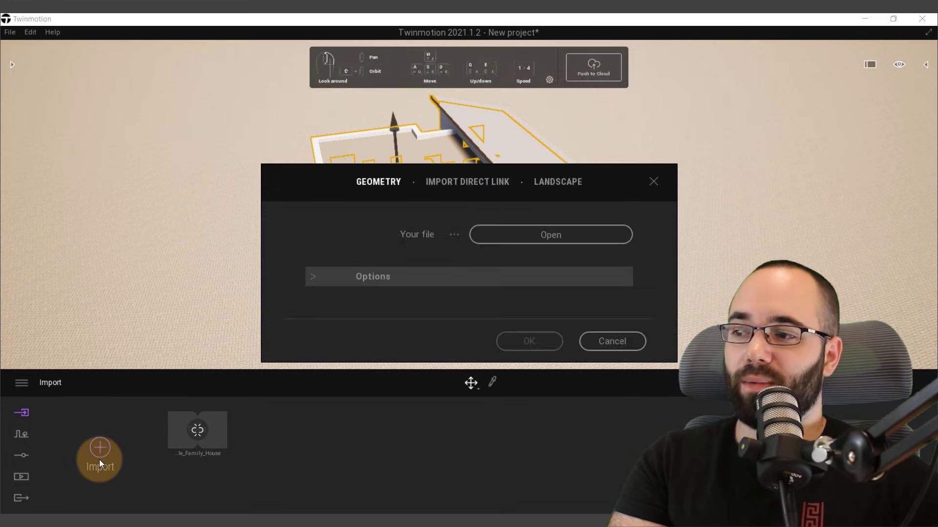
click(476, 182)
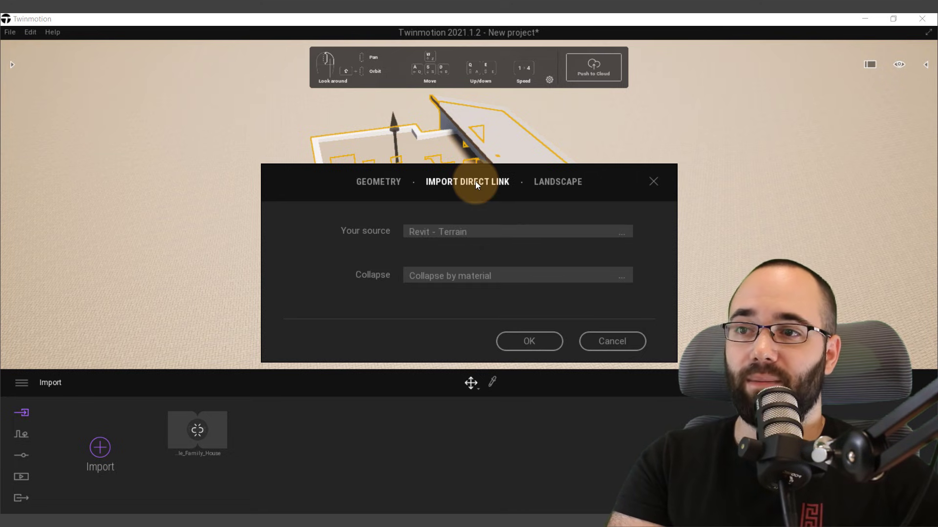
drag(489, 172, 438, 157)
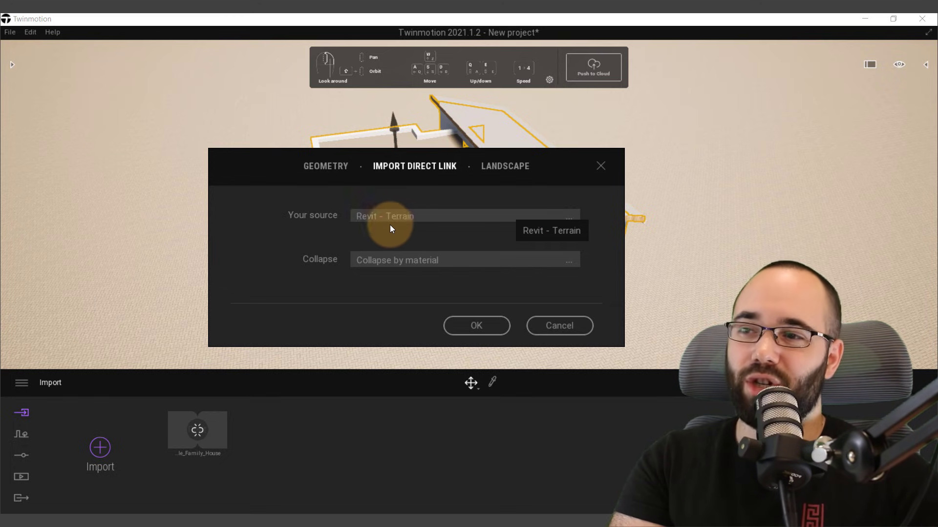
click(377, 262)
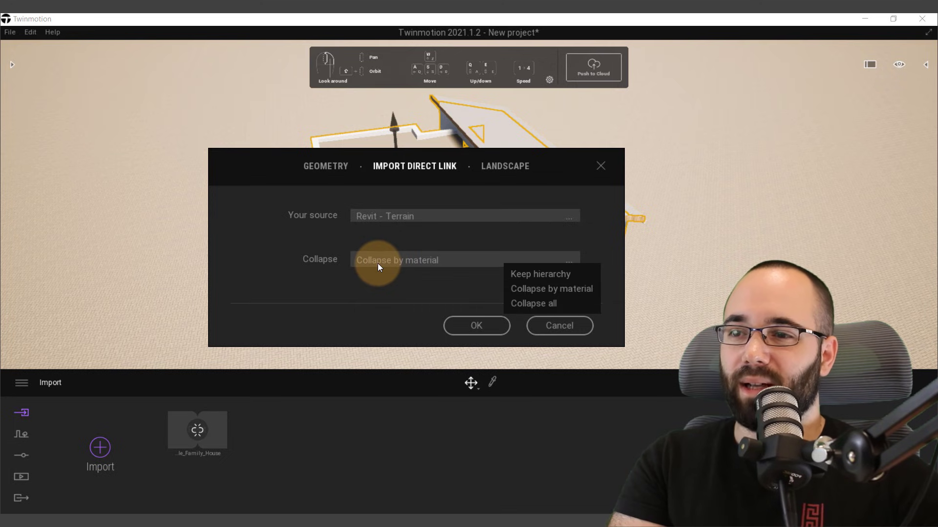
click(522, 277)
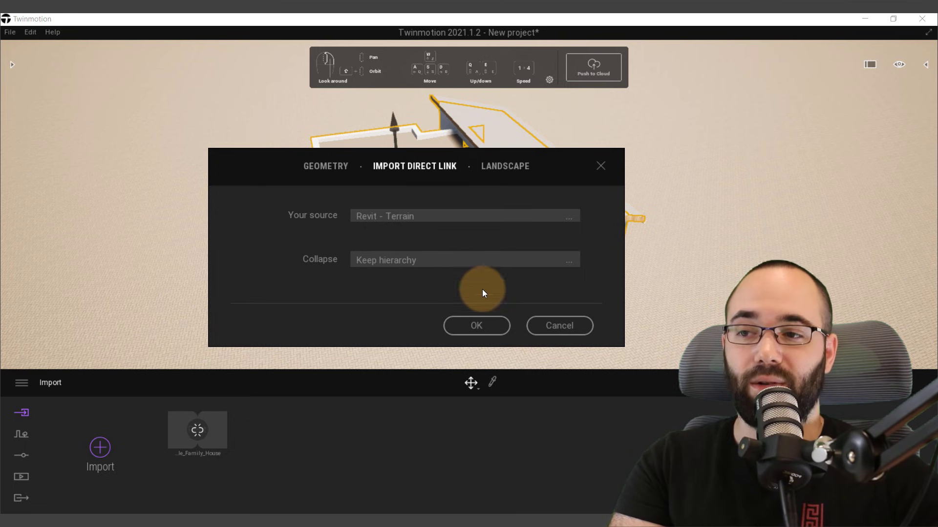
click(475, 326)
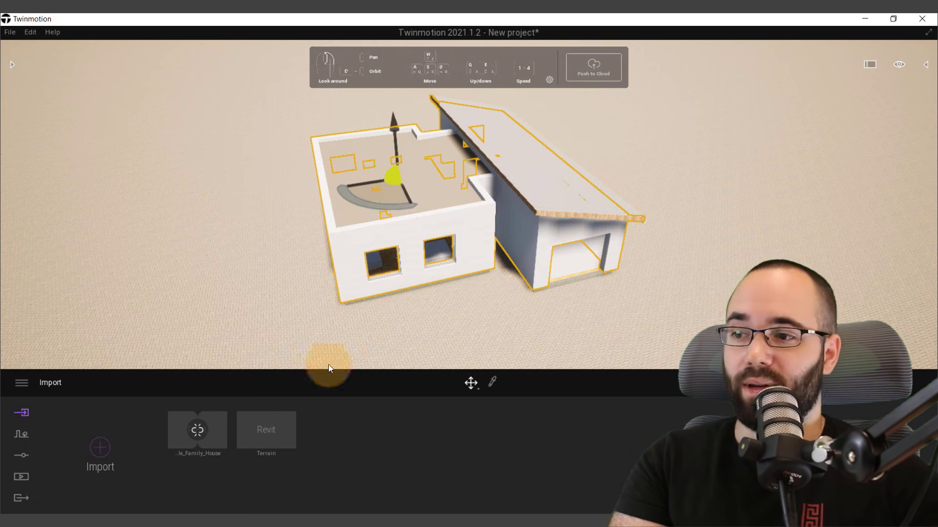
- Switch to Revit, synchronize the Terrain project's 3D view over the Direct Link, and return to Twinmotion
click(258, 445)
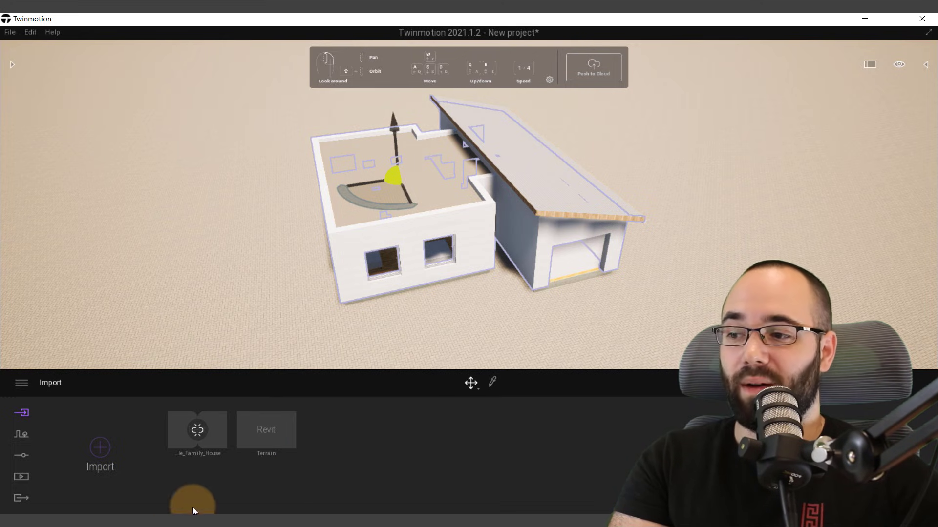
click(172, 526)
click(266, 409)
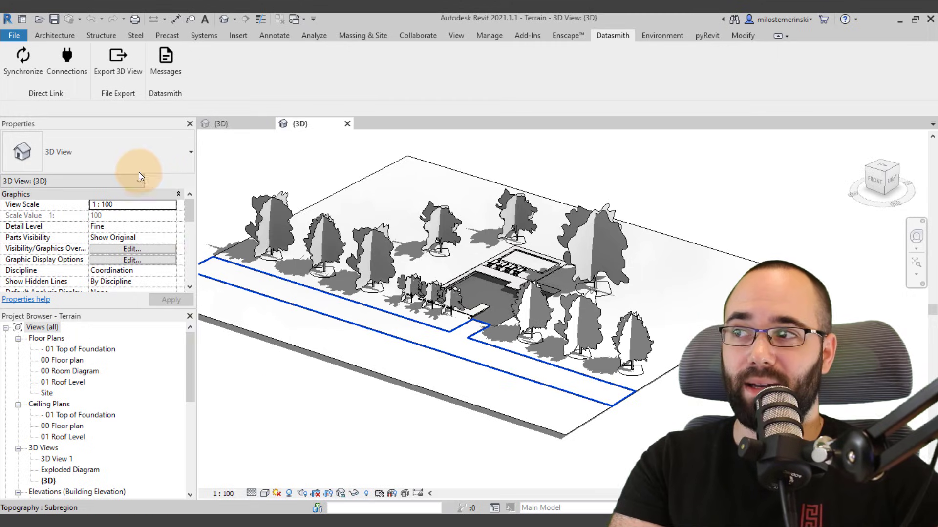
click(25, 72)
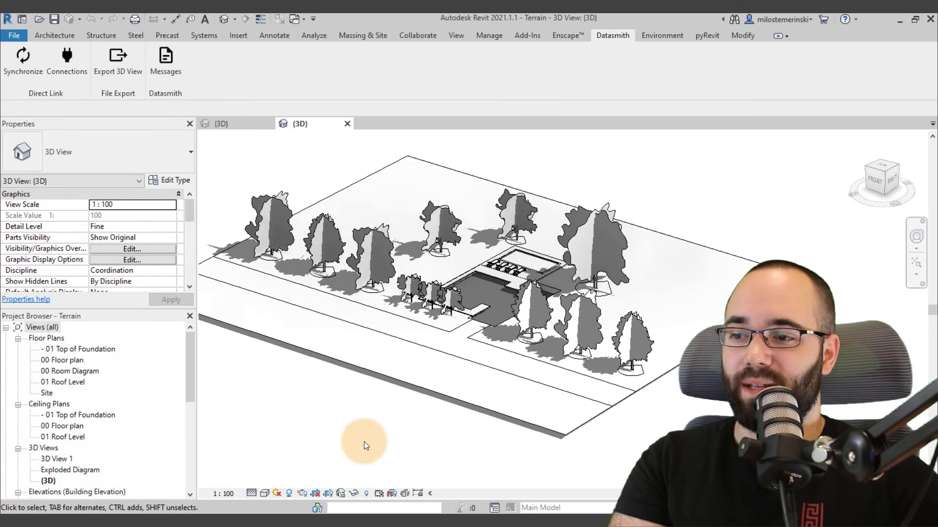
click(375, 520)
scroll(425, 257, down, 3)
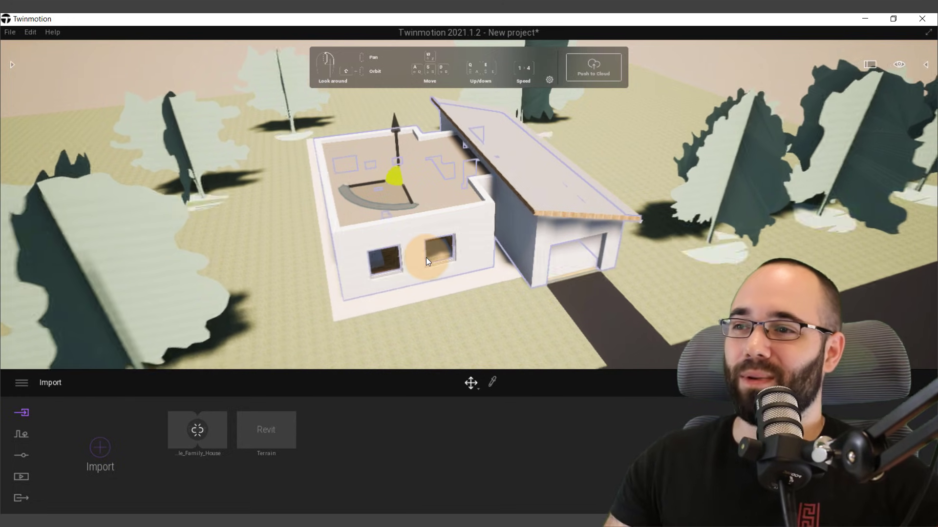
- Apply the Pool 01 water material from the library to the pool surface beside the sun loungers
middle_drag(467, 287, 470, 161)
mouse_move(466, 285)
mouse_down()
mouse_move(490, 281)
mouse_move(472, 229)
mouse_move(489, 264)
mouse_move(473, 264)
mouse_move(485, 266)
mouse_move(479, 283)
mouse_move(403, 262)
mouse_move(436, 259)
mouse_move(533, 288)
mouse_move(530, 255)
mouse_move(494, 200)
mouse_move(464, 210)
mouse_move(528, 238)
mouse_move(654, 254)
mouse_move(713, 275)
mouse_move(681, 290)
mouse_move(661, 283)
mouse_move(490, 155)
mouse_up()
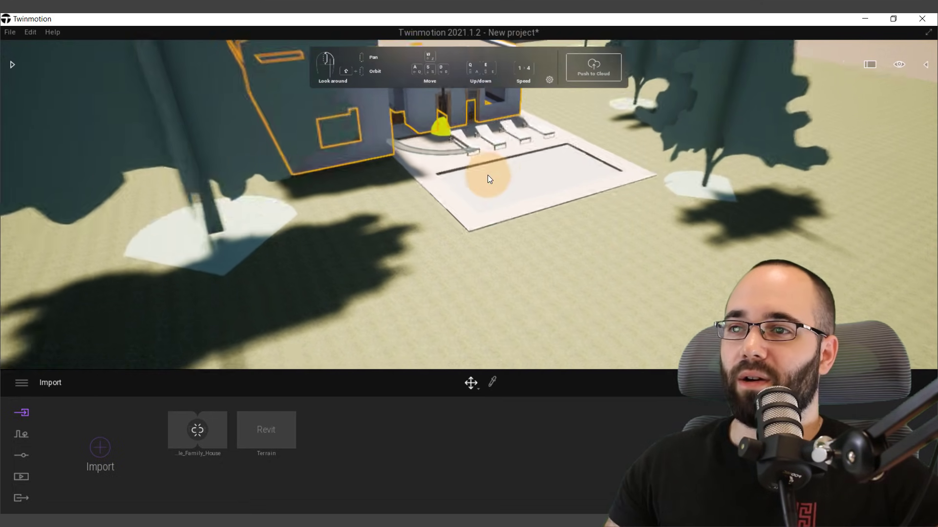
click(491, 188)
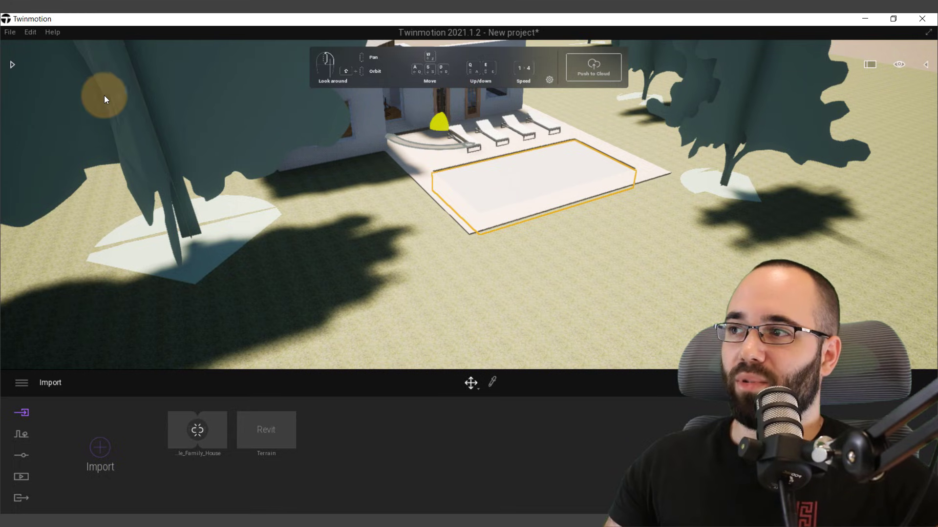
click(12, 65)
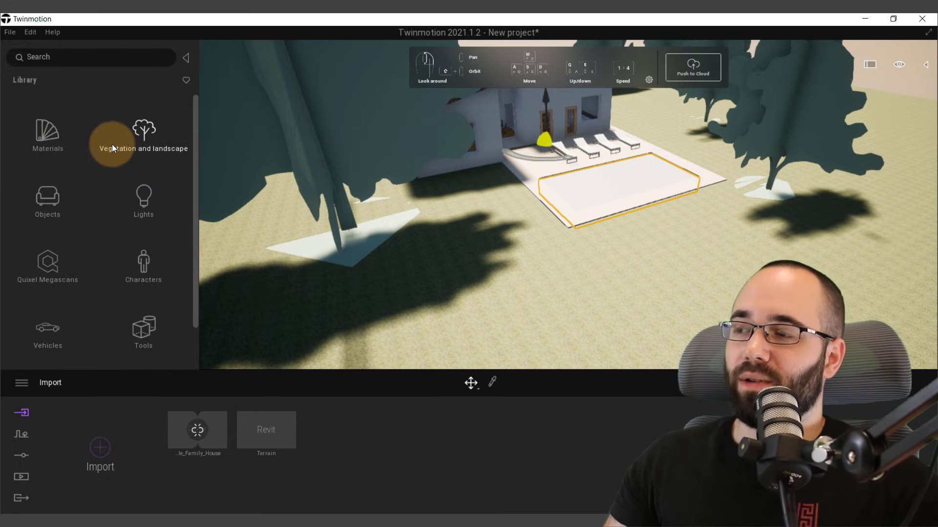
click(49, 148)
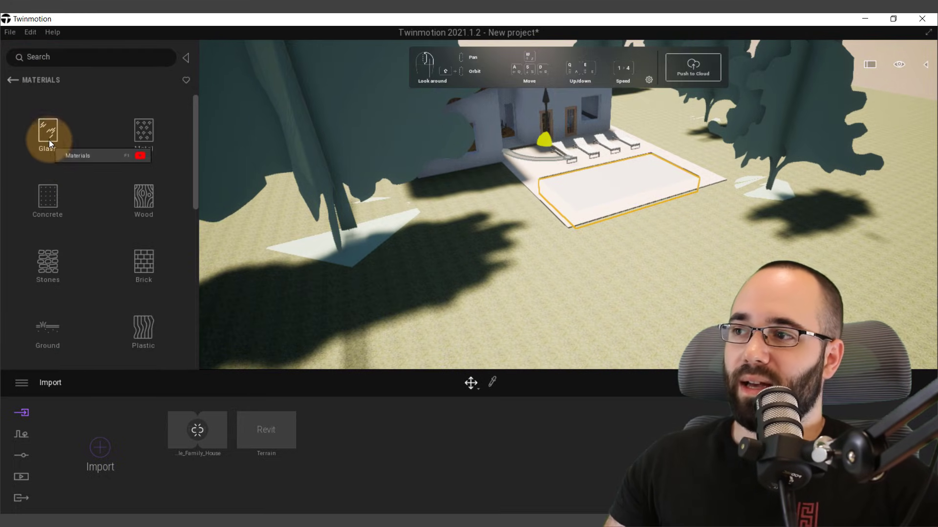
scroll(95, 199, down, 1)
scroll(93, 203, down, 4)
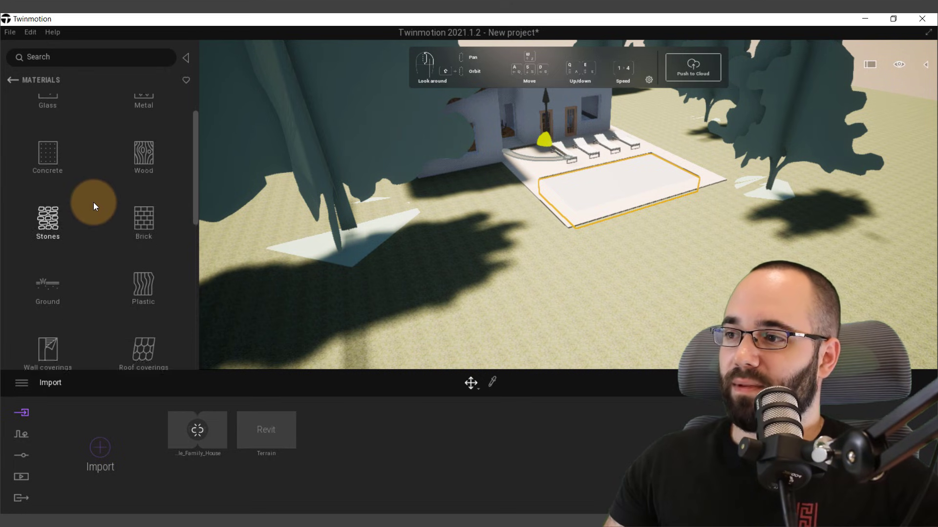
scroll(93, 202, down, 3)
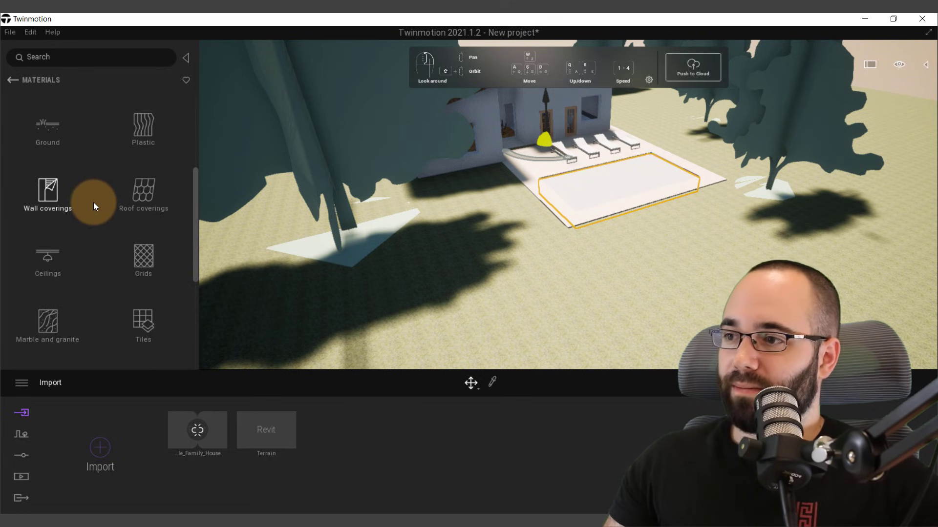
scroll(87, 227, down, 4)
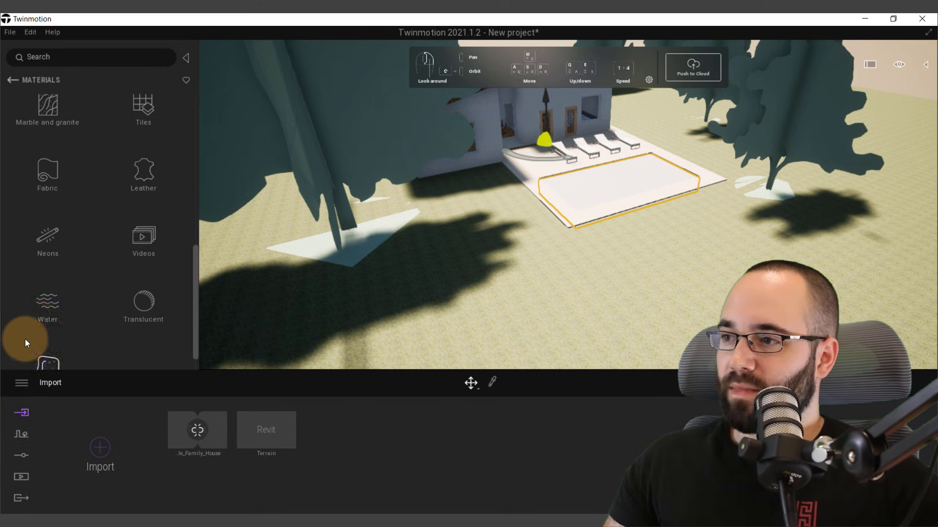
click(48, 302)
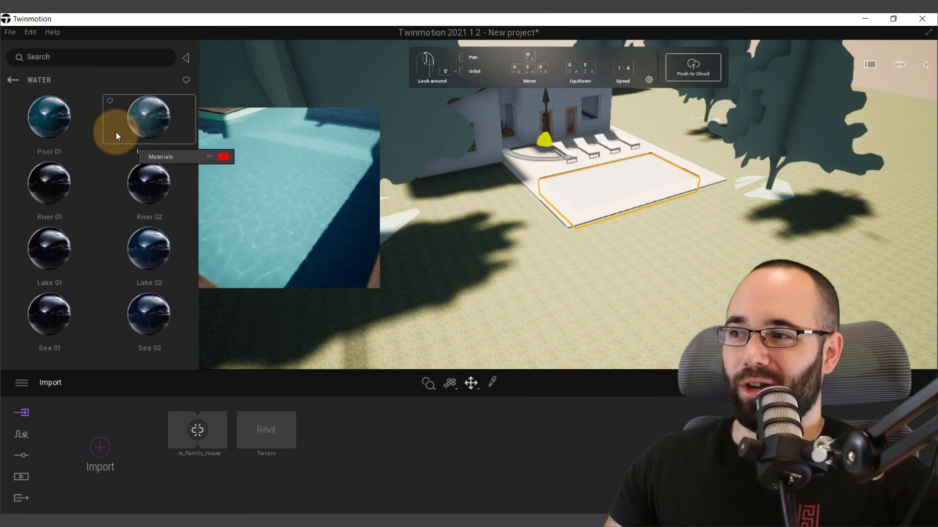
drag(48, 128, 619, 184)
- Examine the pool's water surface up close and together with the surrounding terrace and house
scroll(619, 217, up, 10)
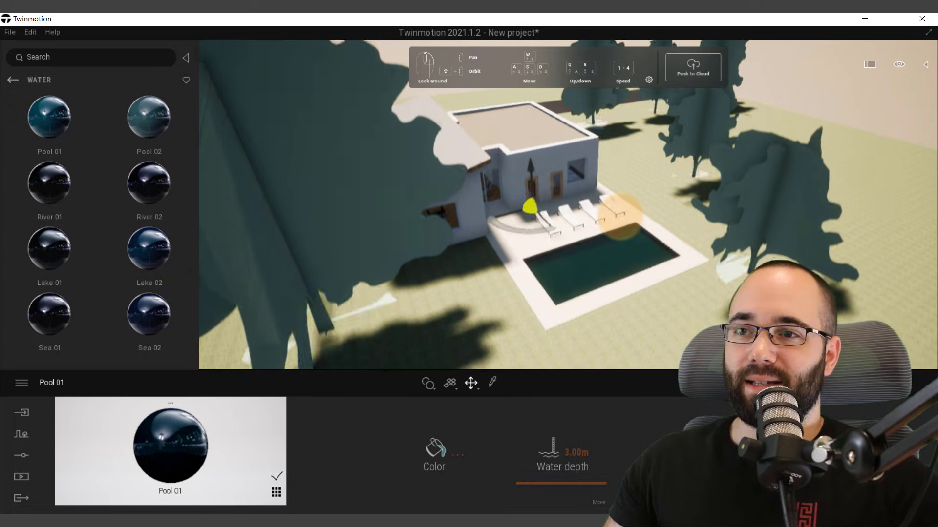
scroll(617, 307, up, 10)
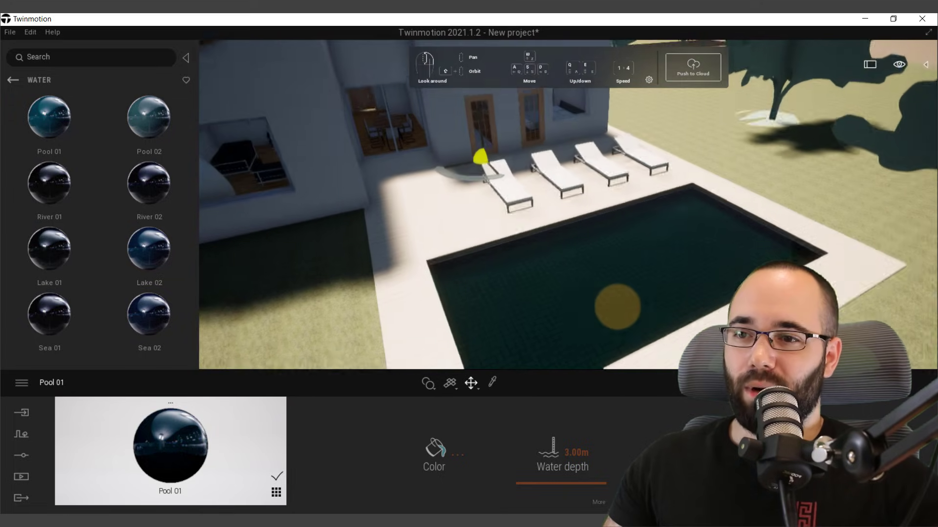
scroll(593, 316, down, 10)
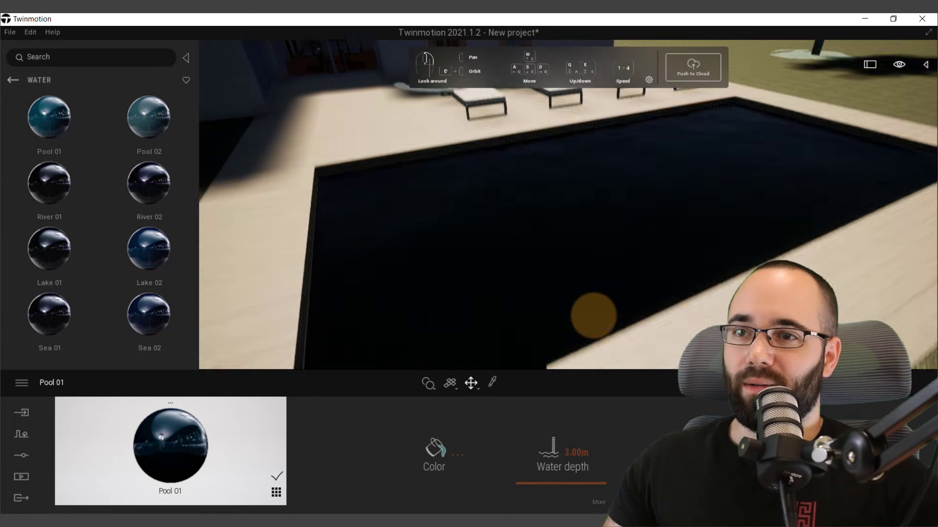
scroll(570, 276, down, 5)
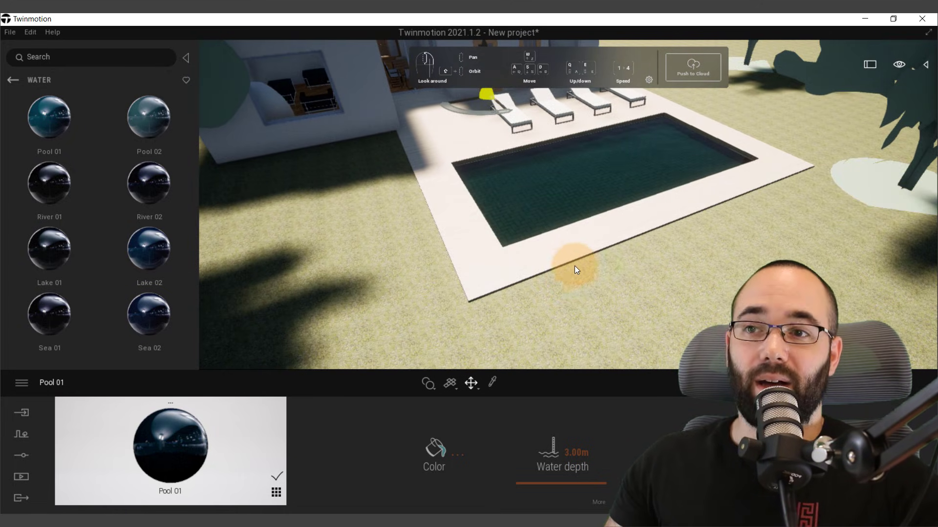
middle_drag(582, 201, 575, 209)
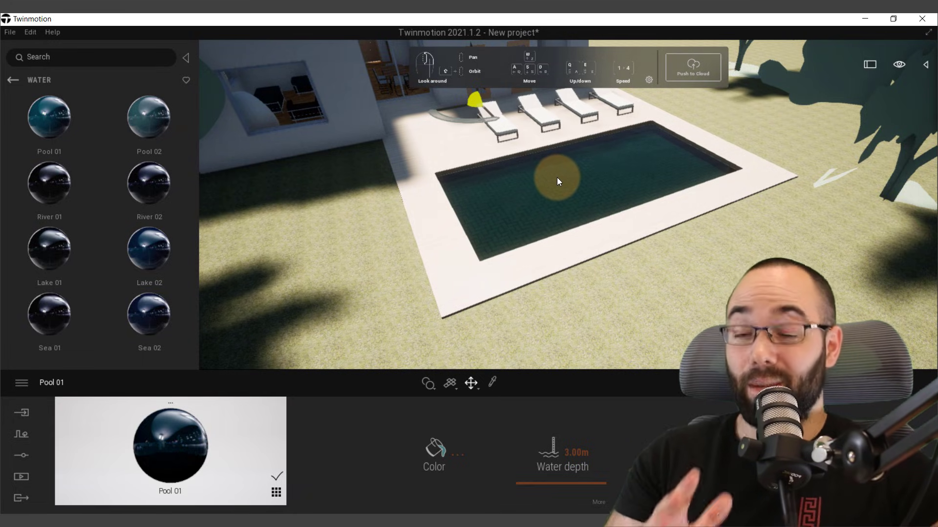
scroll(553, 212, down, 8)
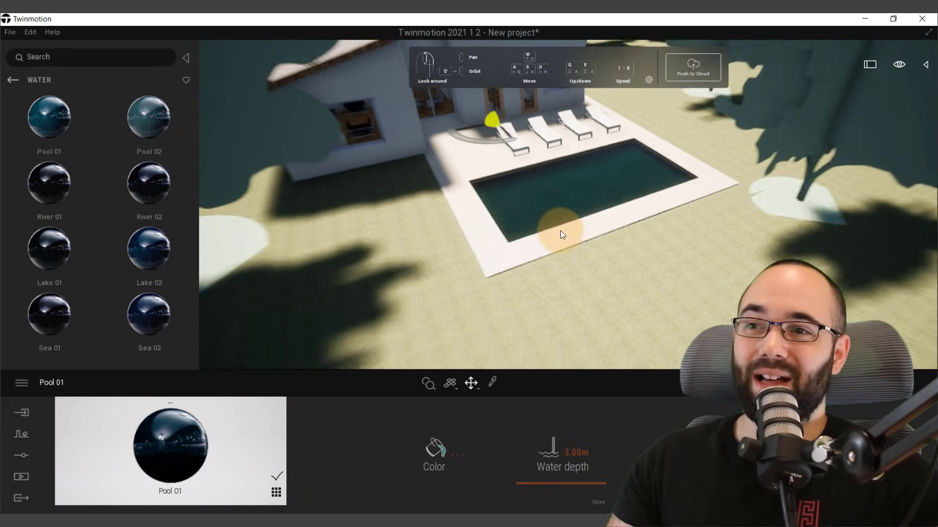
- Examine the pool terrace and the road side of the house, picking the house and the three roadside placeholder trees individually
scroll(449, 273, down, 2)
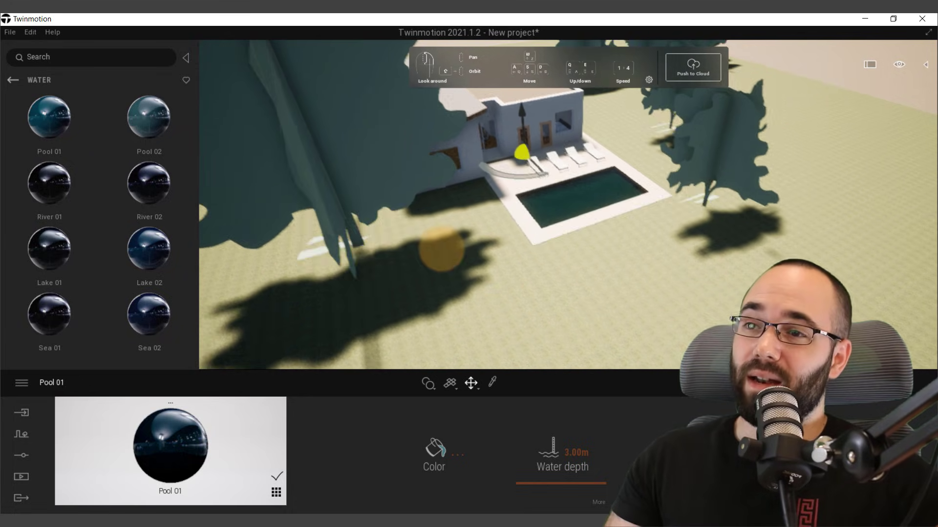
middle_drag(439, 251, 465, 250)
right_drag(465, 249, 537, 282)
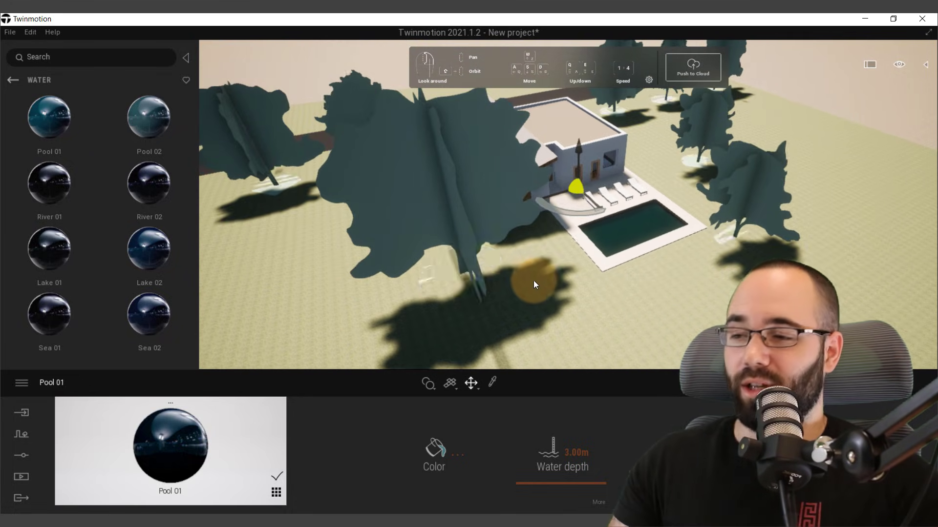
click(565, 152)
shift+middle_drag(490, 213, 490, 214)
mouse_move(485, 212)
right_down()
mouse_move(473, 324)
mouse_move(446, 309)
mouse_move(461, 220)
mouse_move(482, 225)
right_up()
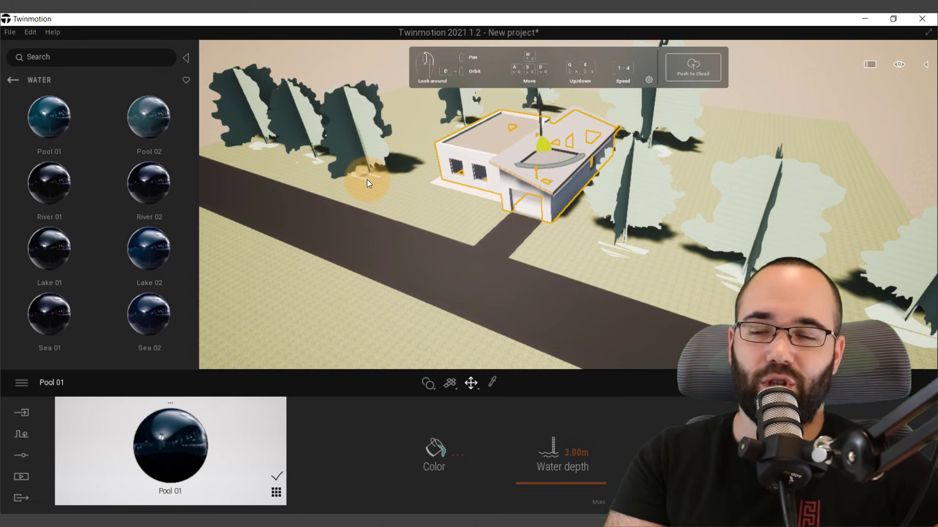
scroll(459, 225, down, 1)
click(330, 106)
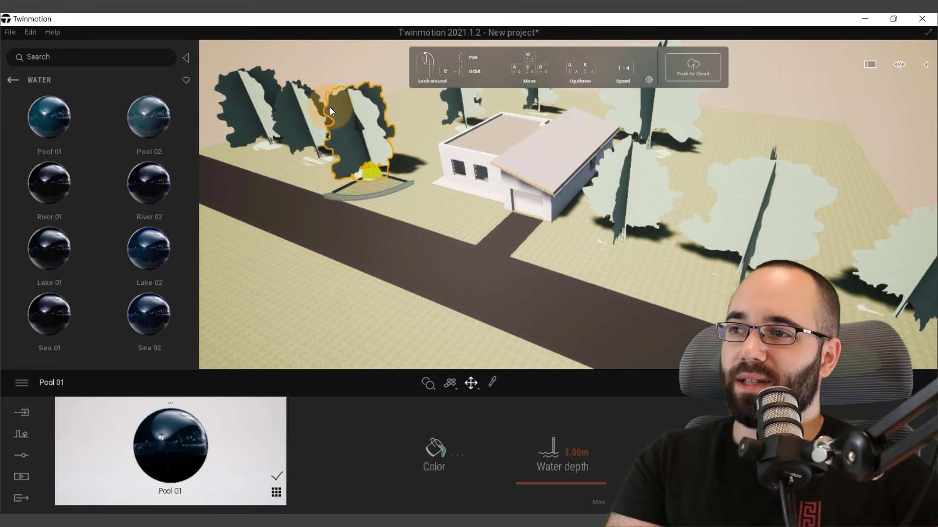
click(262, 102)
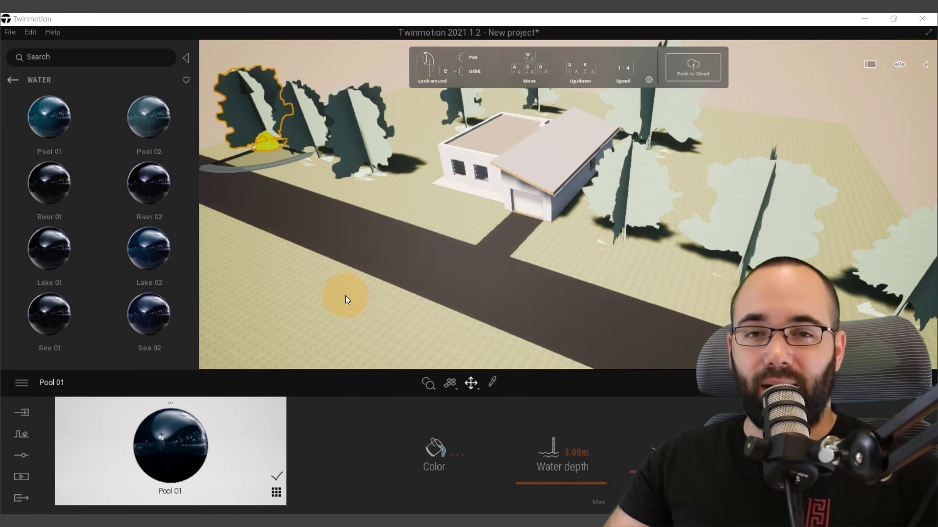
click(304, 89)
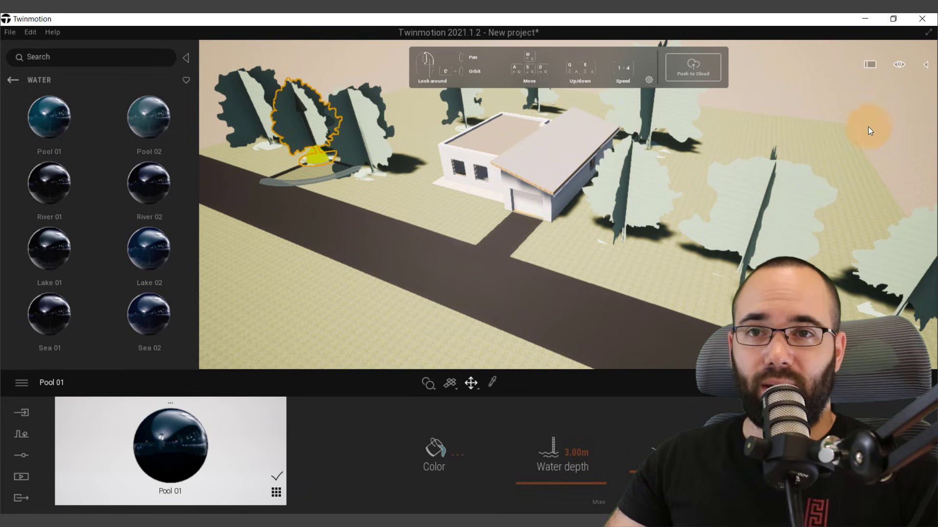
- Show the scene hierarchy and locate the entries of the three roadside trees by picking them in the model
click(926, 65)
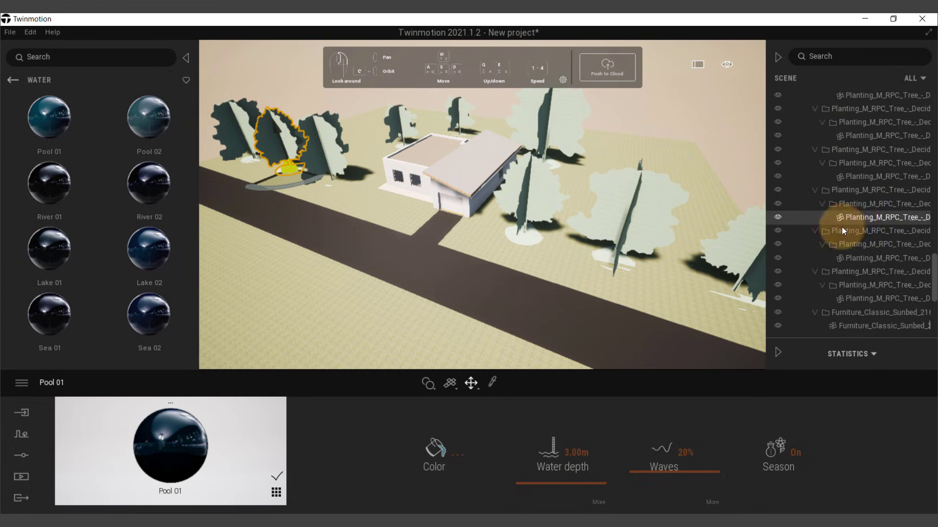
click(245, 113)
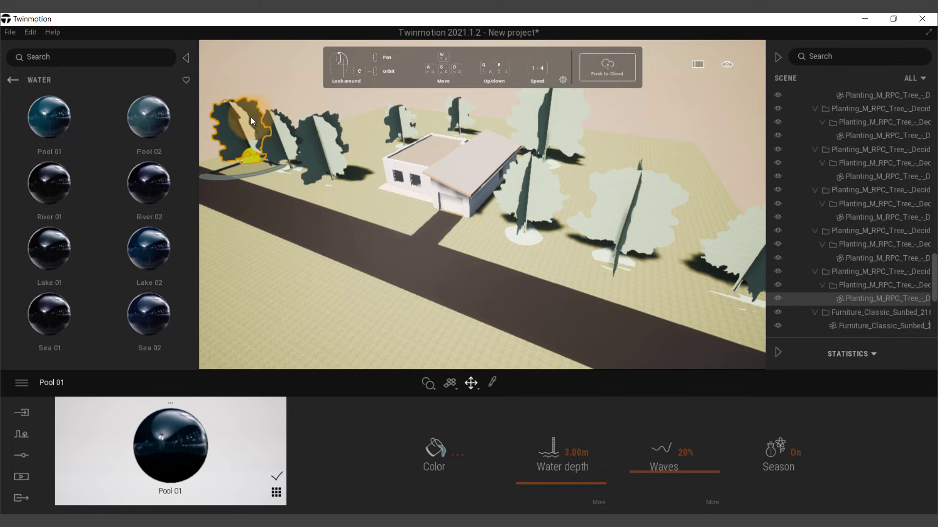
click(286, 129)
click(321, 148)
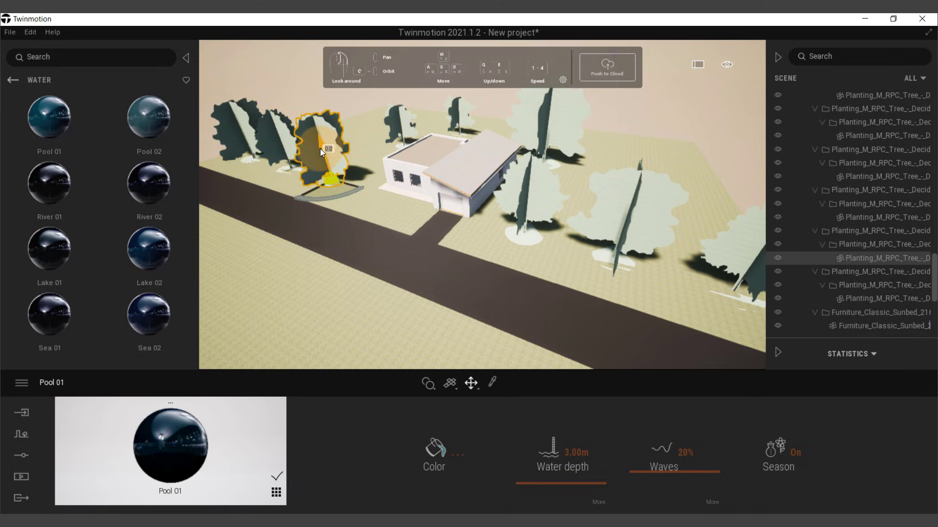
click(813, 231)
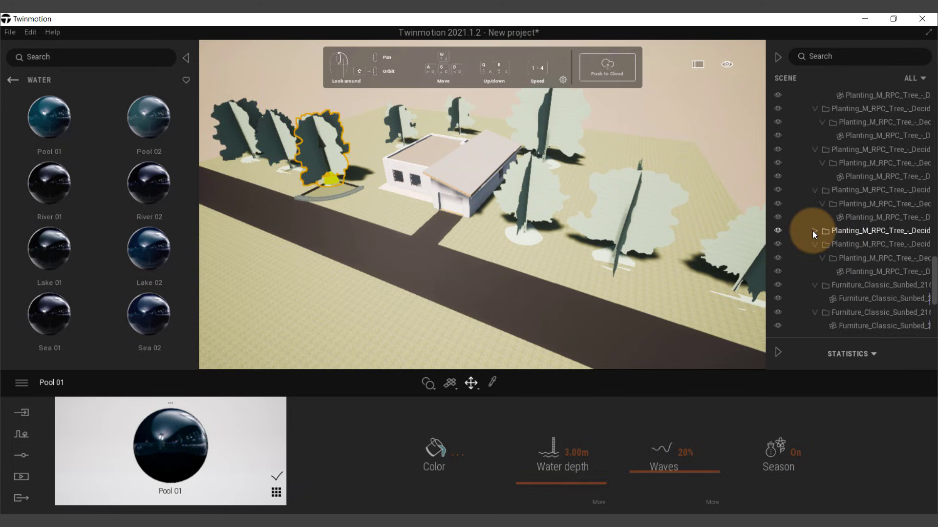
click(812, 230)
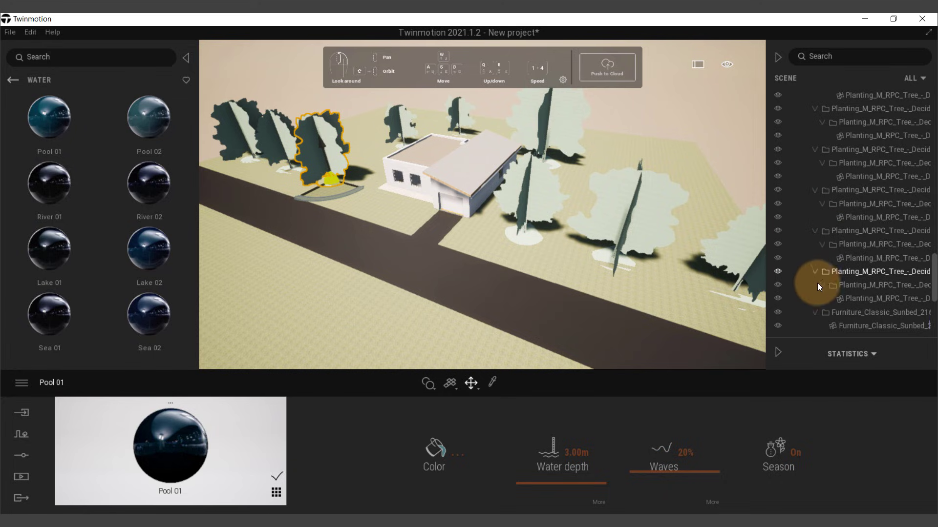
- Check which placeholder tree each Planting_M_RPC_Tree folder and mesh entry in the scene hierarchy corresponds to
click(869, 288)
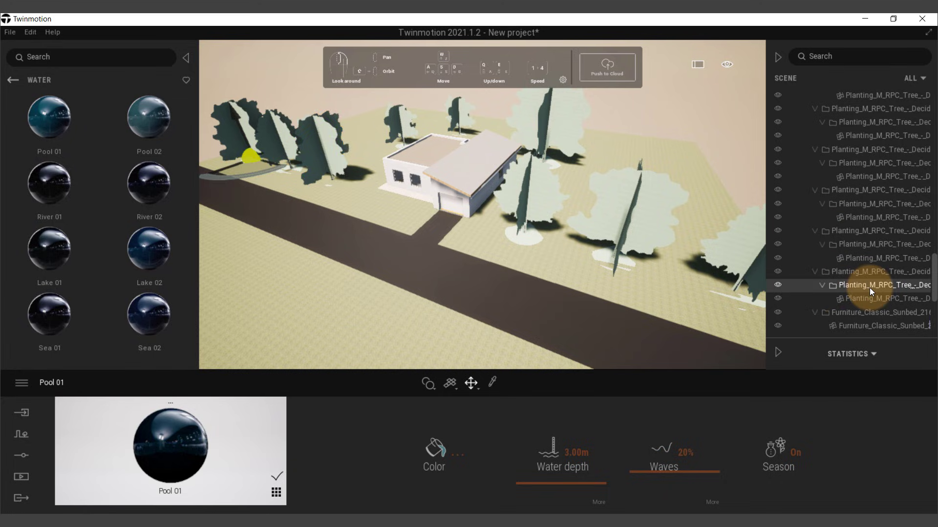
scroll(339, 248, down, 3)
mouse_move(470, 261)
mouse_down()
mouse_move(490, 261)
mouse_move(480, 245)
mouse_up()
click(893, 298)
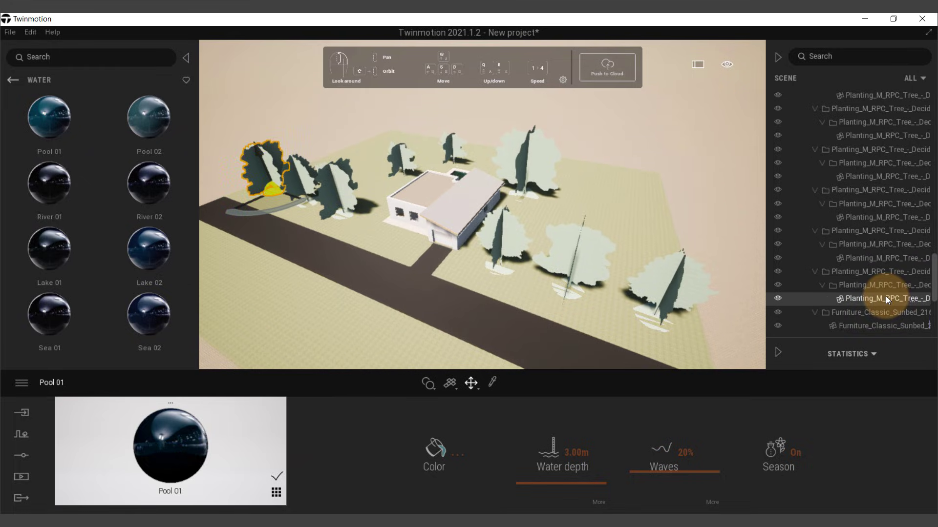
click(875, 262)
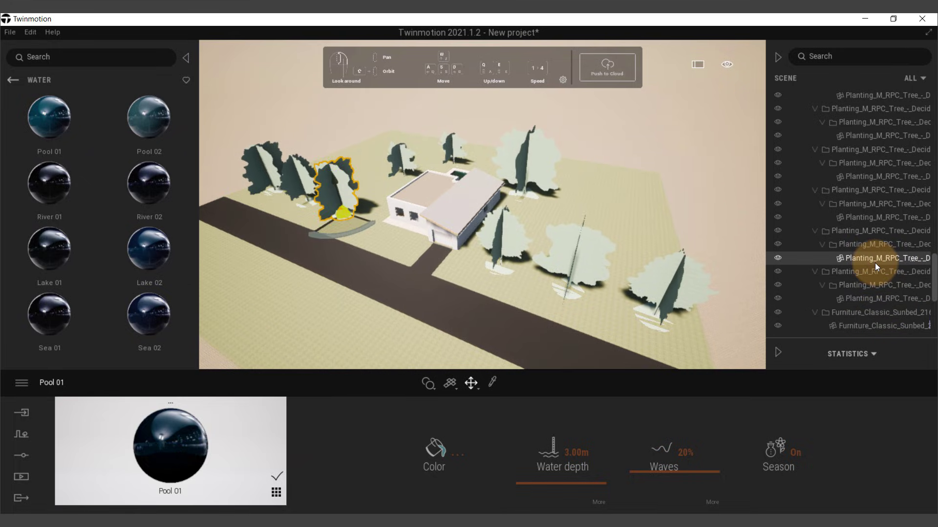
click(866, 231)
click(865, 217)
click(864, 203)
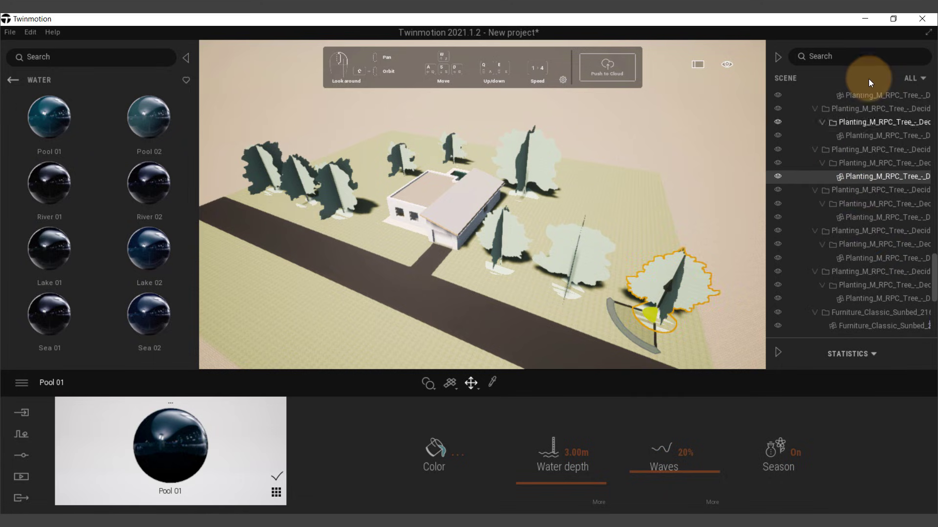
click(868, 96)
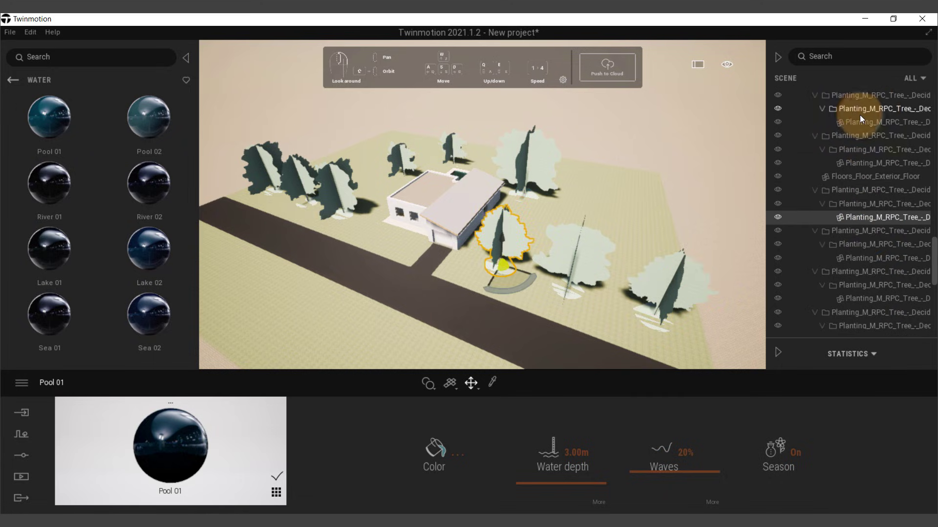
- Select the first three Planting_M_RPC_Tree meshes under the Level_8mm_Head_00_Floor_plan container, covering the trees behind the house
scroll(865, 118, up, 5)
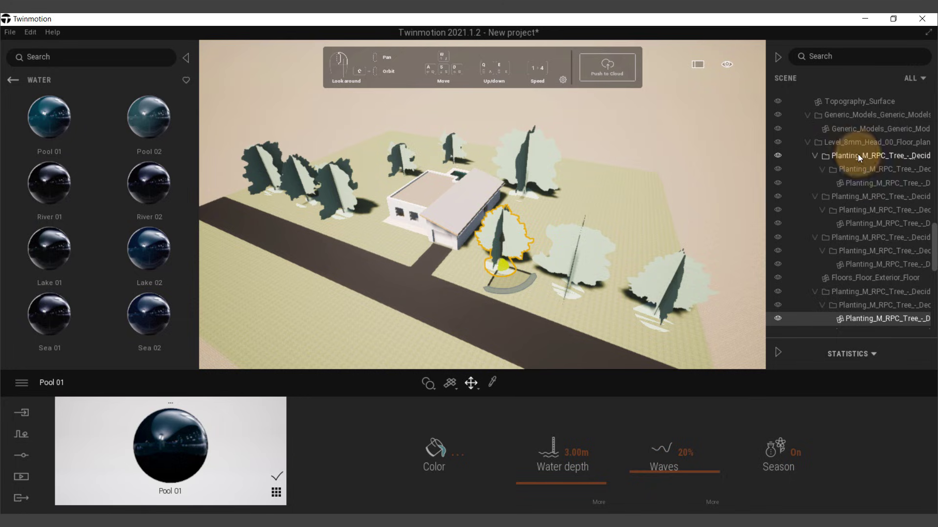
click(850, 141)
click(857, 157)
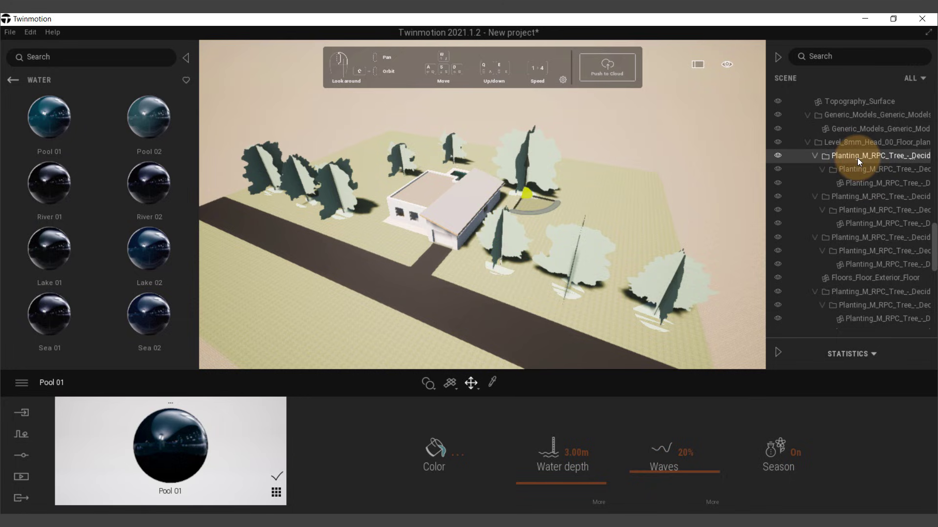
click(855, 169)
click(857, 185)
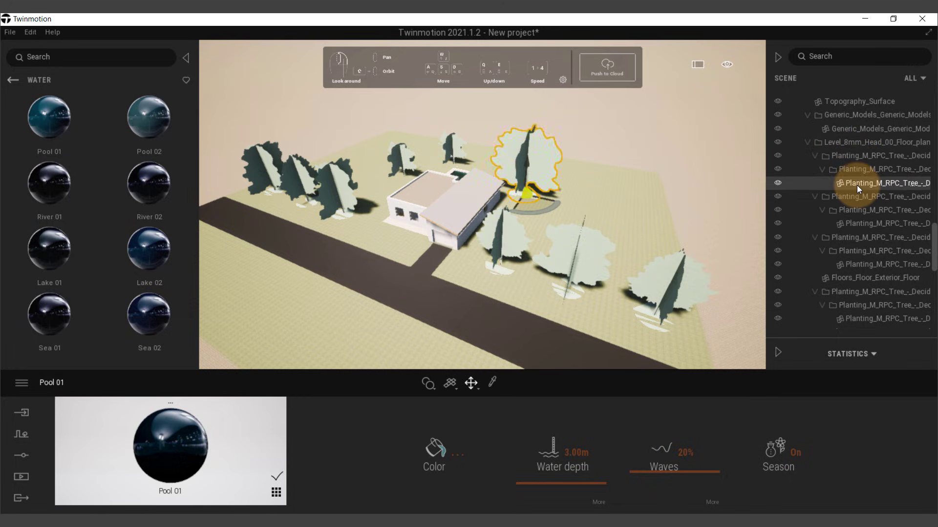
ctrl+click(863, 224)
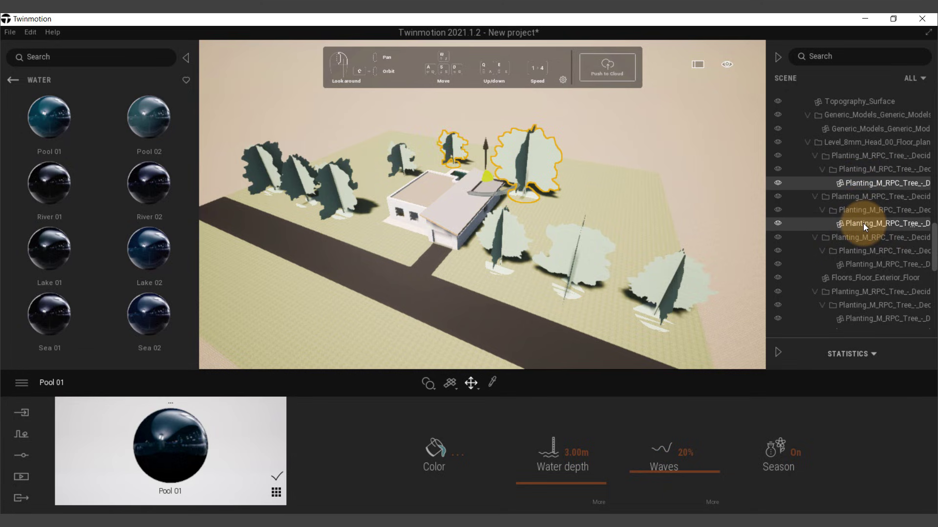
ctrl+click(863, 264)
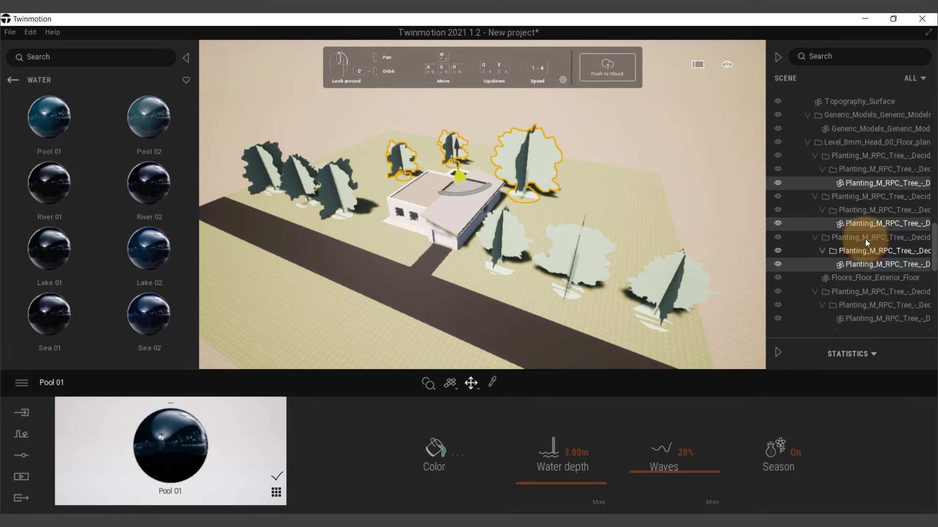
- Add the tree meshes of the three trees on the sloped-roof side of the house to the selection
ctrl+click(862, 213)
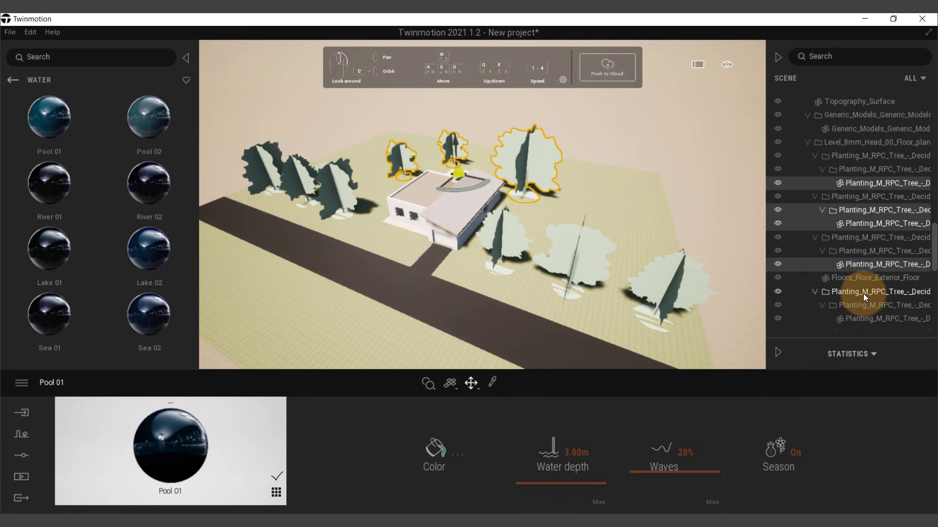
ctrl+click(866, 307)
scroll(888, 303, down, 3)
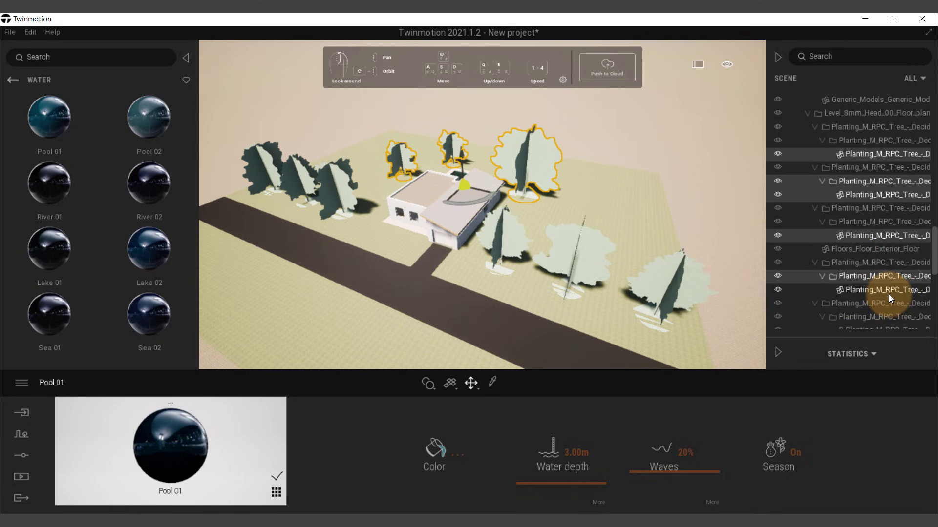
ctrl+click(889, 317)
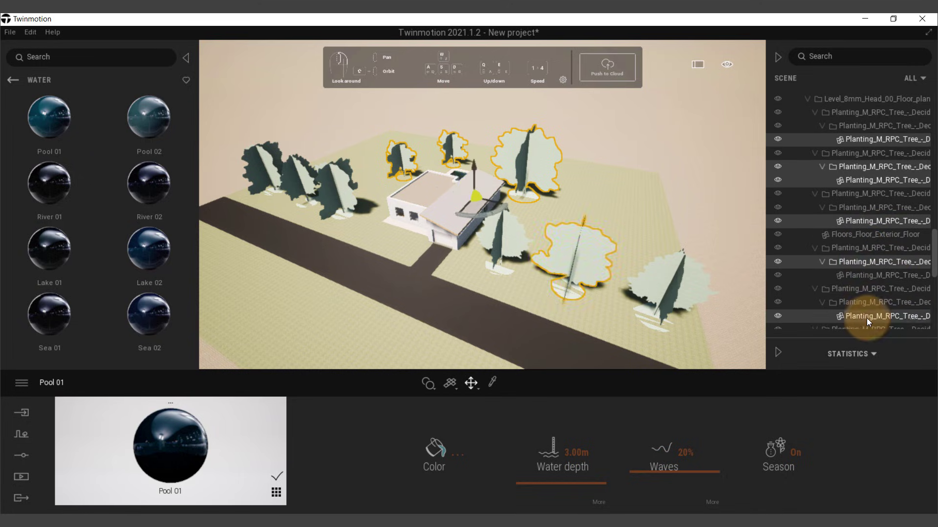
ctrl+click(872, 279)
scroll(851, 242, down, 3)
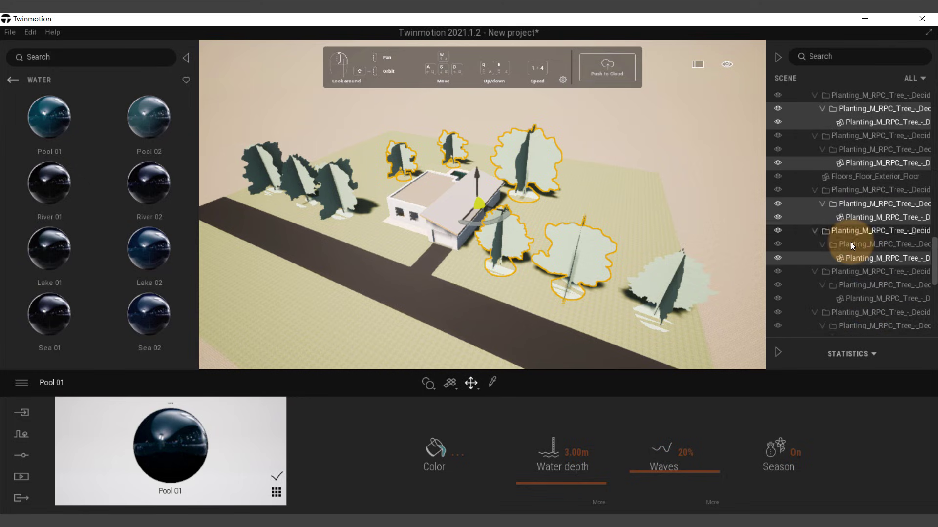
ctrl+click(879, 284)
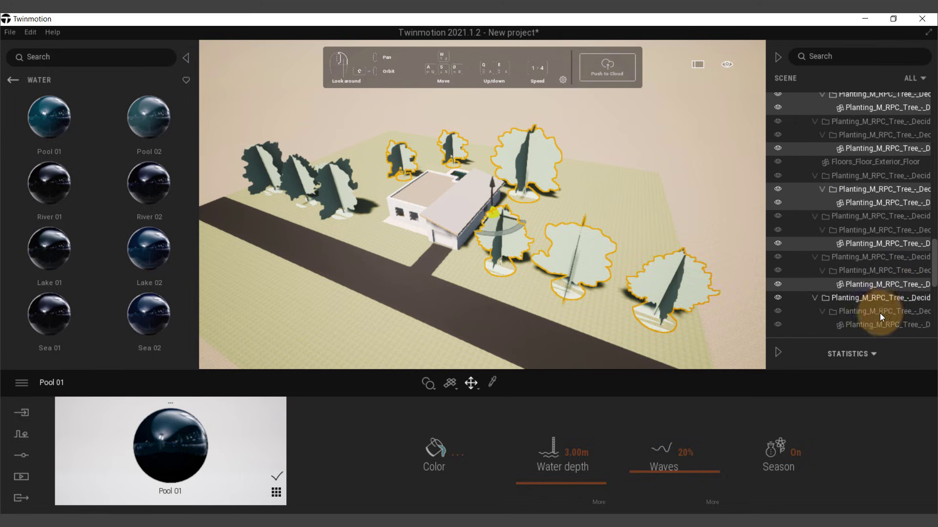
- Add the tree meshes of the three dark roadside trees to the selection
ctrl+click(869, 324)
scroll(869, 325, down, 3)
scroll(864, 242, down, 2)
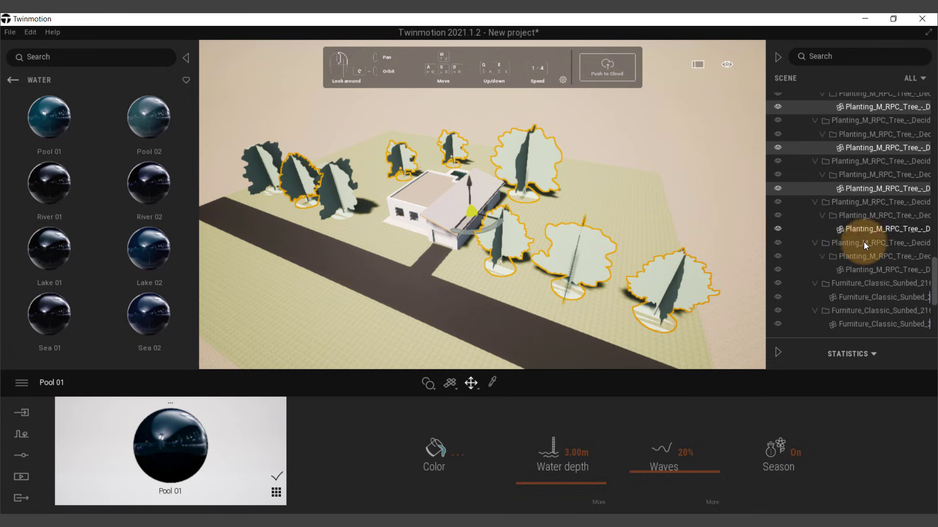
ctrl+click(859, 242)
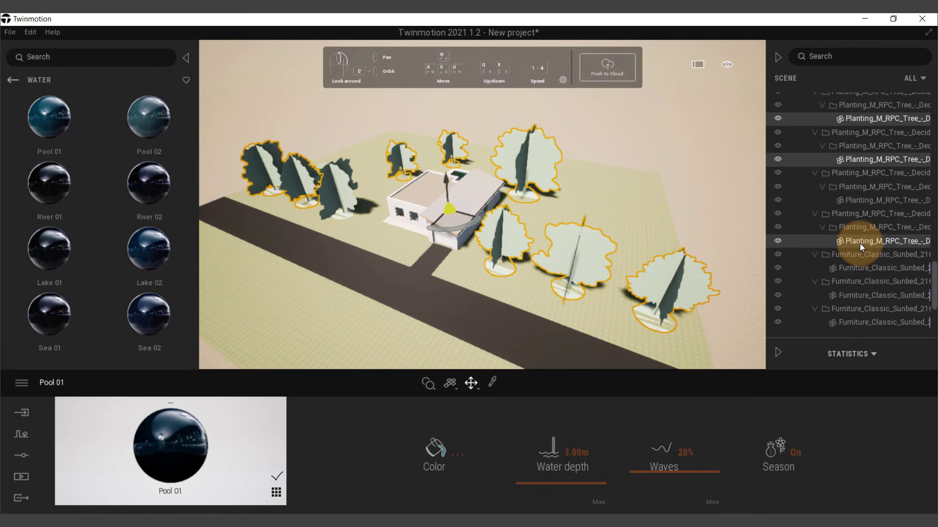
ctrl+click(859, 200)
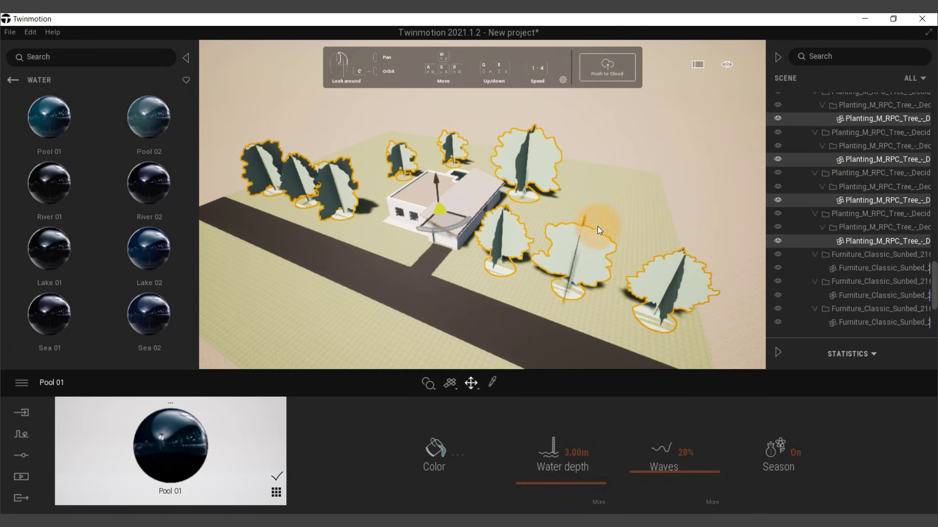
- Start Replace object for the selected trees and open the Trees category of the Vegetation and landscape library
right_click(868, 200)
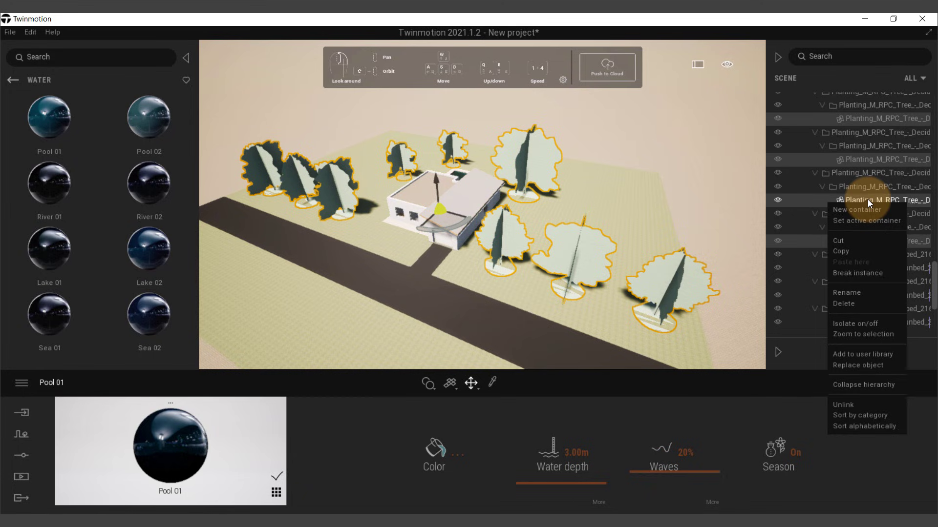
click(858, 365)
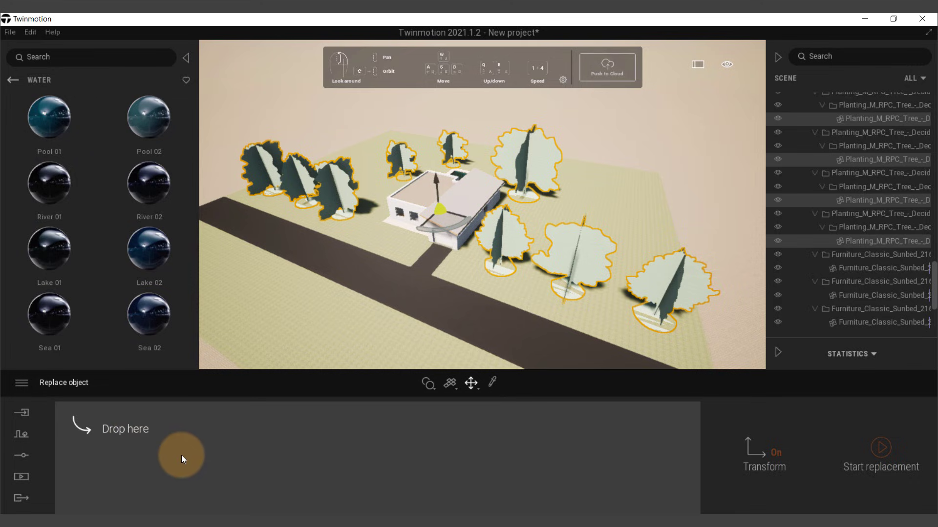
click(10, 81)
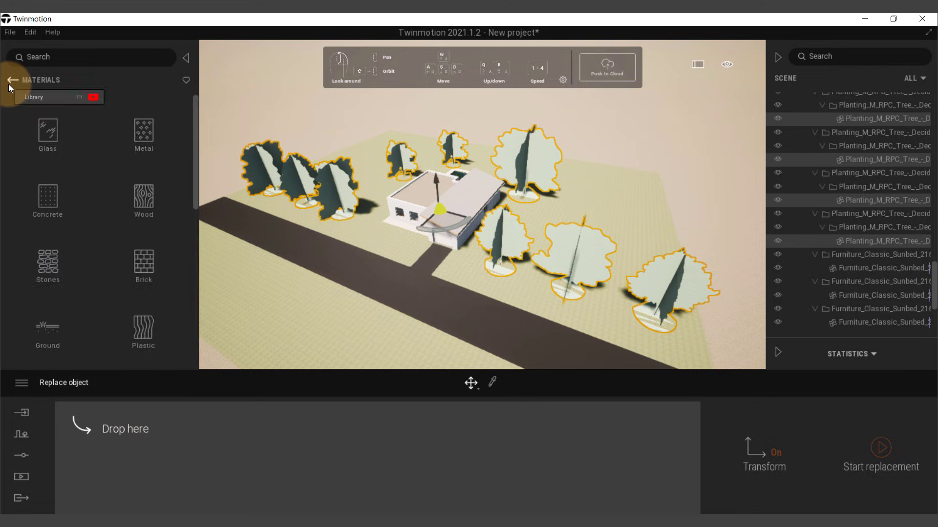
click(9, 82)
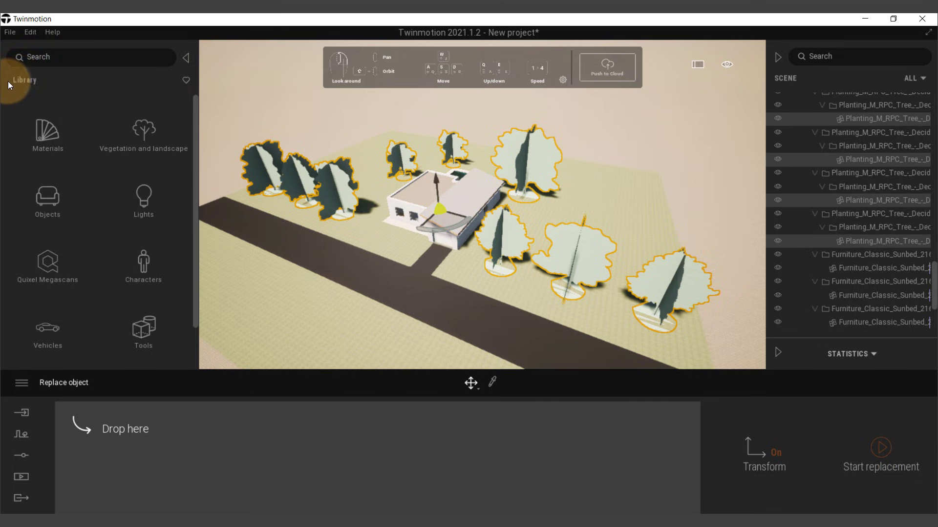
click(145, 147)
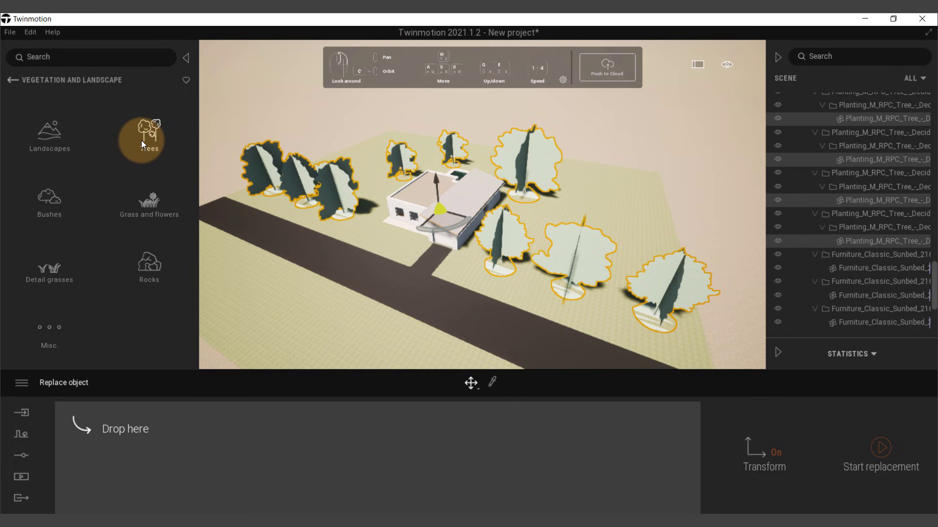
click(142, 139)
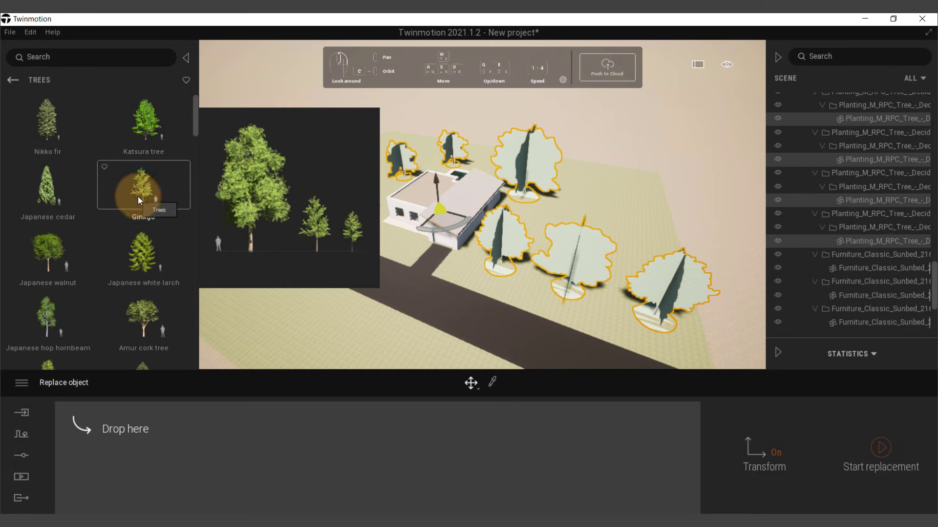
- Add Japanese hop hornbeam and Mexican Lime from the Trees library to the replacement objects
scroll(141, 219, down, 1)
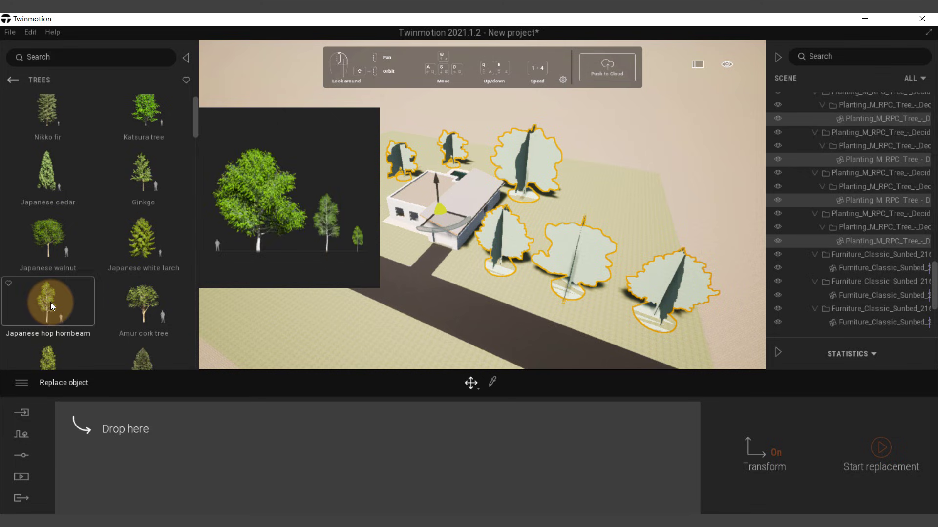
drag(51, 303, 149, 465)
scroll(158, 285, down, 2)
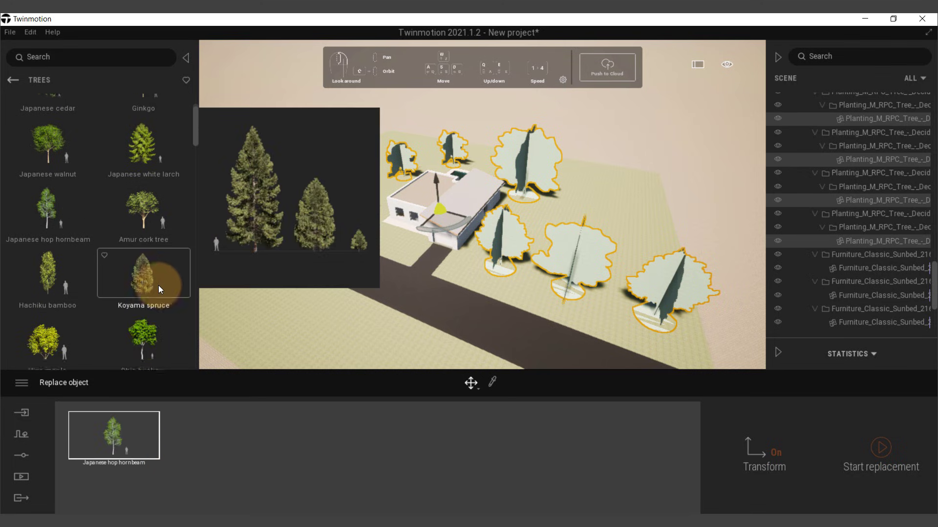
scroll(136, 290, down, 5)
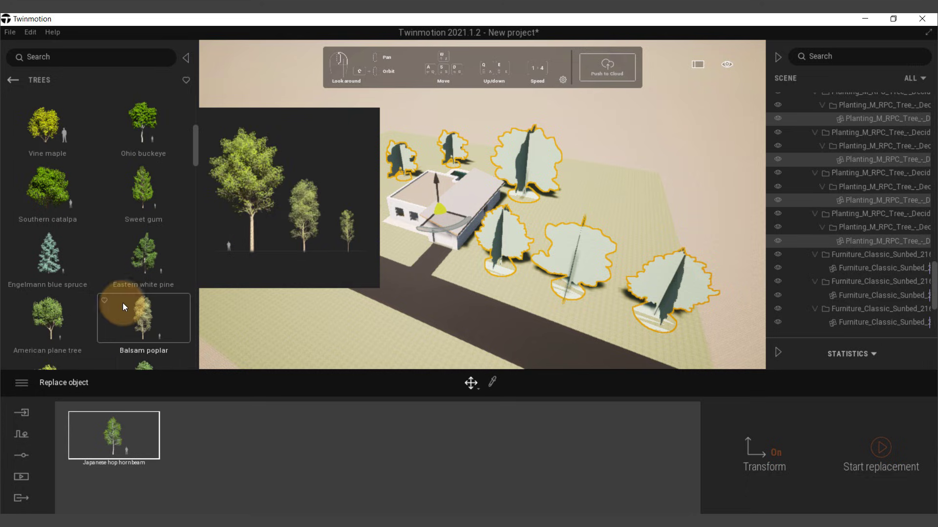
scroll(125, 293, down, 3)
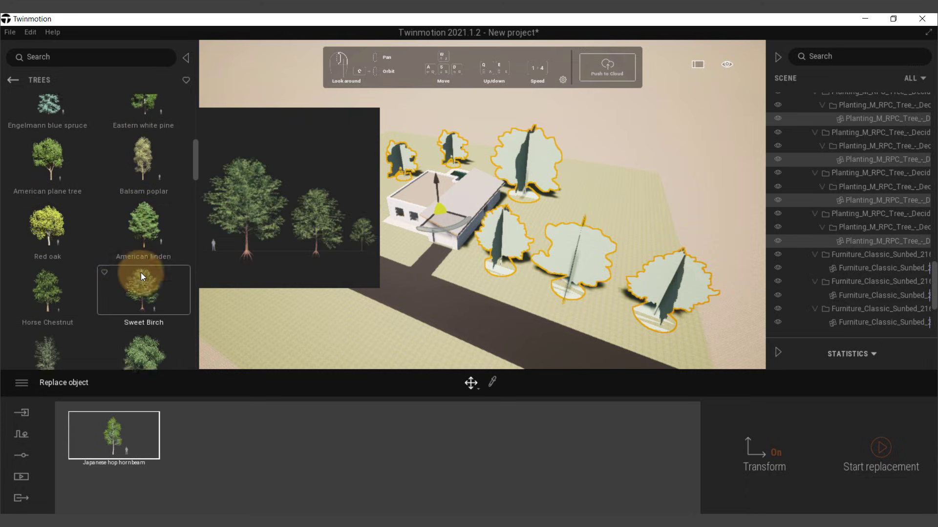
scroll(132, 272, down, 8)
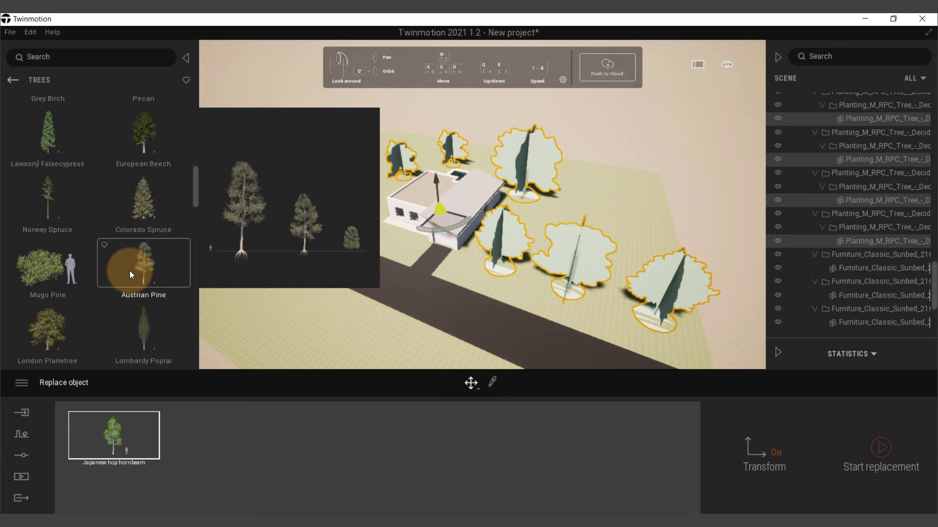
scroll(130, 271, down, 2)
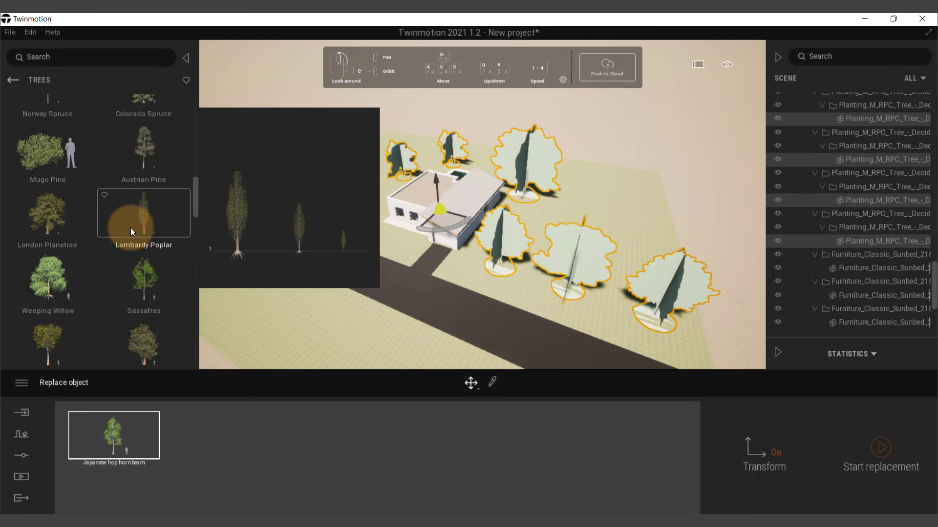
scroll(149, 302, down, 5)
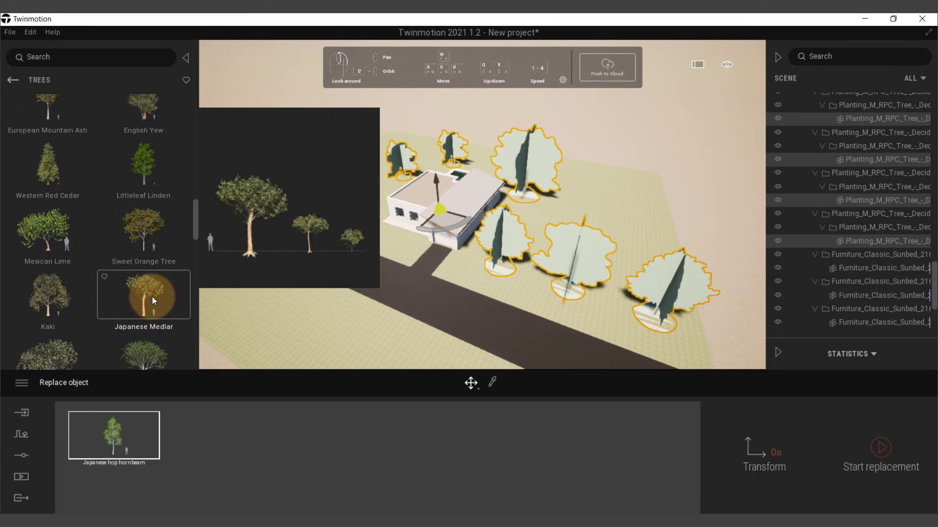
drag(40, 230, 245, 441)
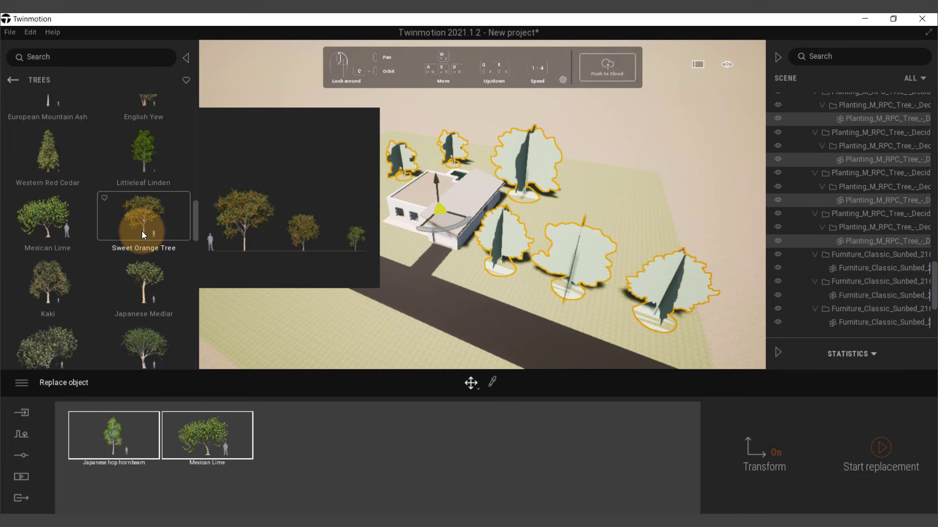
- Add Sweet Orange Tree and Blackthorn to the replacement objects and run the replacement on the selected trees
drag(142, 230, 298, 440)
scroll(142, 265, down, 2)
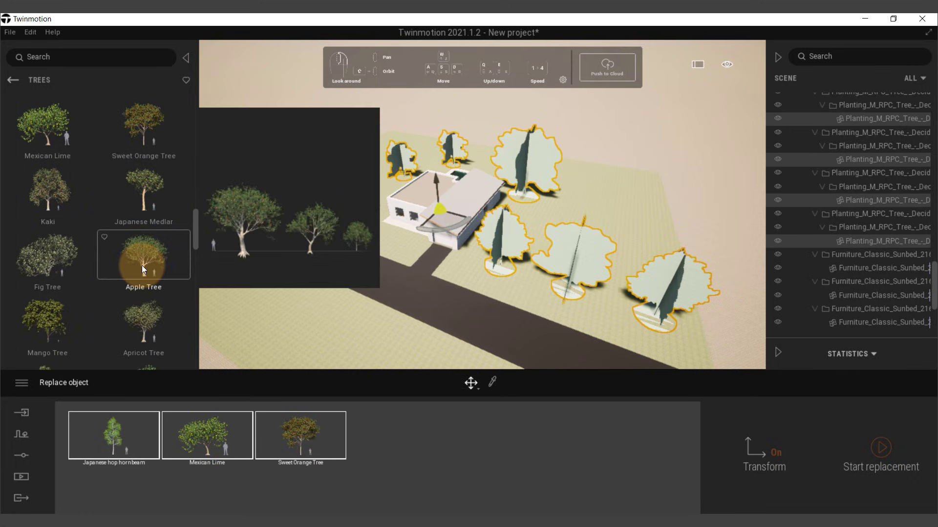
scroll(142, 265, down, 4)
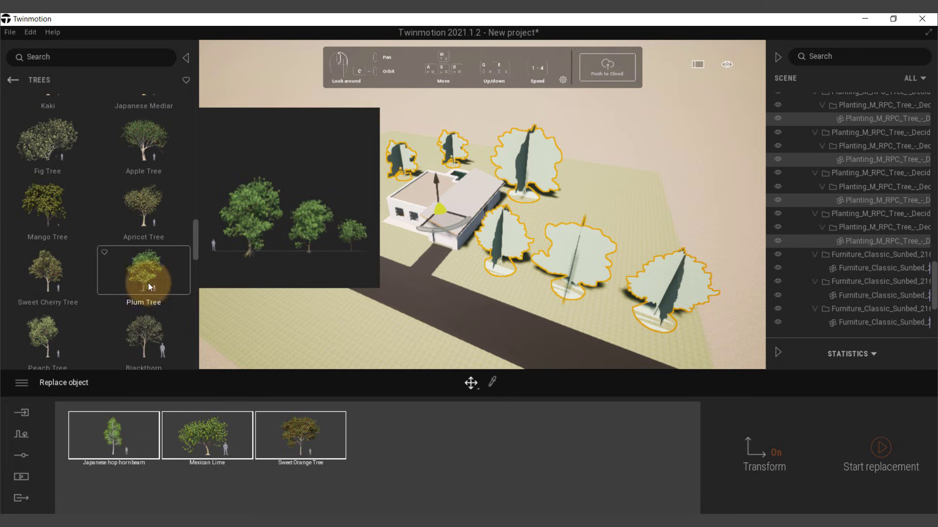
scroll(79, 335, down, 2)
drag(139, 292, 376, 450)
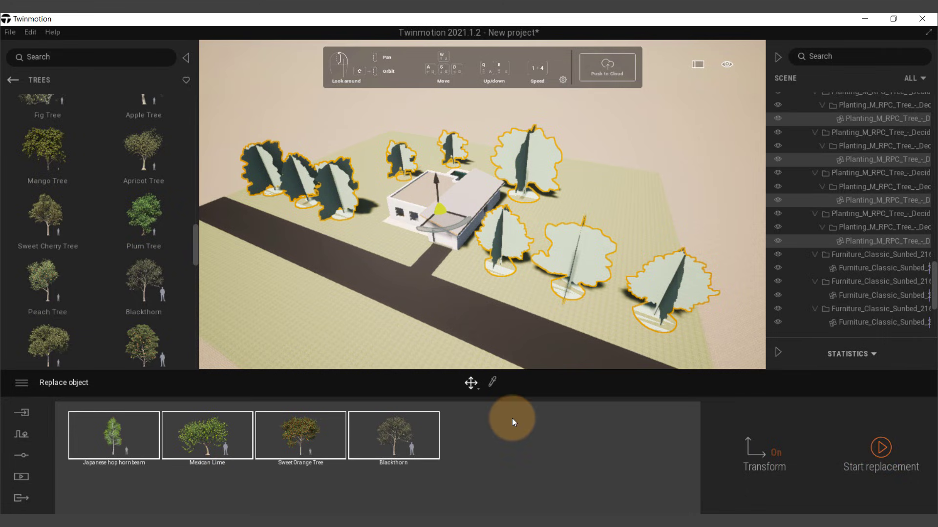
click(874, 450)
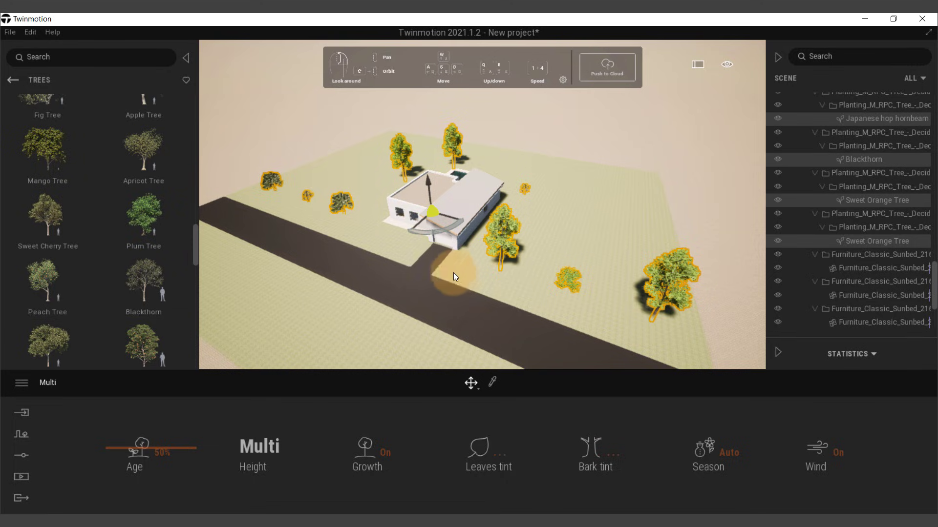
- Set the age of all the replaced trees to 100% and release their selection
shift+middle_drag(453, 273, 442, 290)
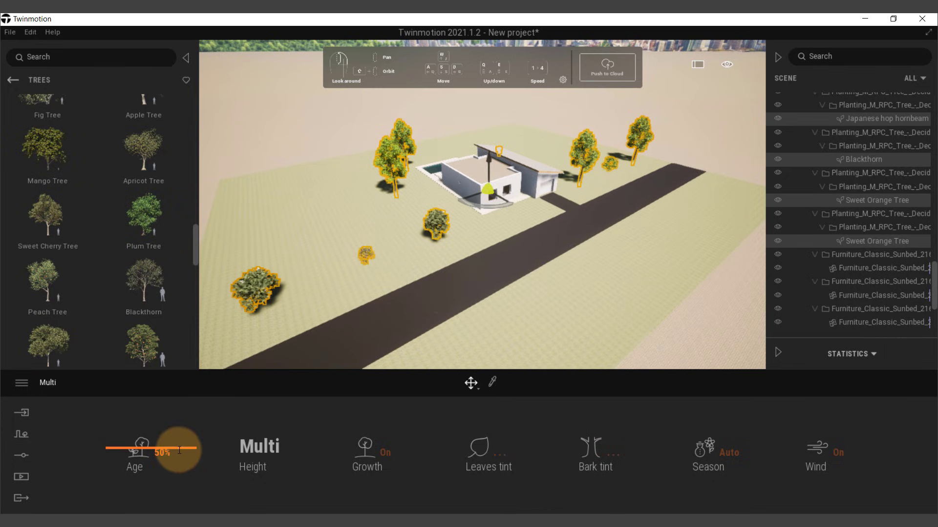
drag(148, 451, 232, 377)
click(447, 310)
drag(446, 309, 549, 278)
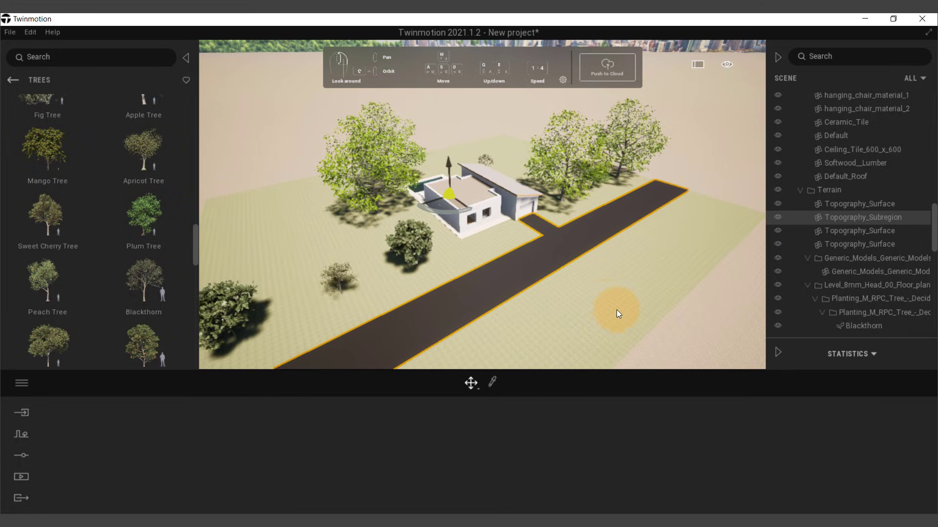
- Select the small Blackthorn tree behind the house's sloped roof
click(410, 244)
shift+middle_drag(472, 256, 514, 264)
click(558, 165)
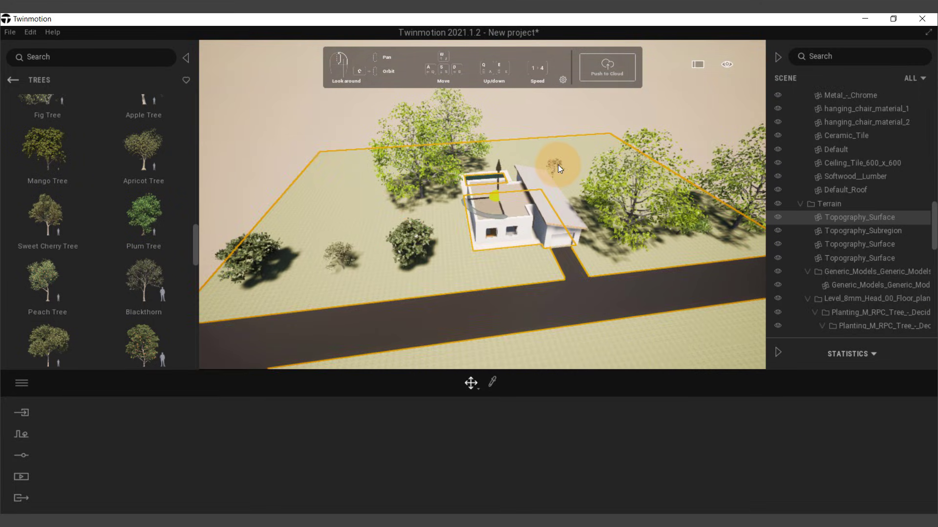
shift+middle_drag(557, 165, 598, 166)
right_drag(517, 196, 578, 146)
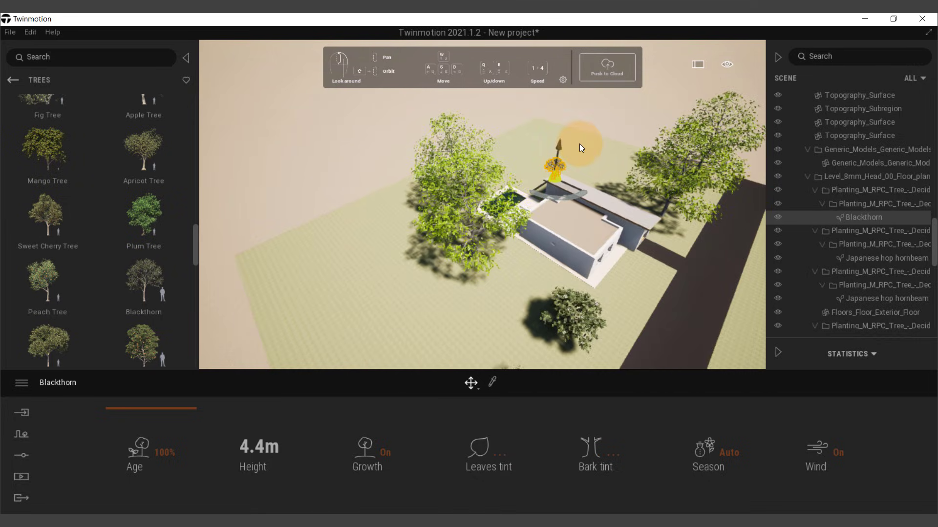
click(558, 165)
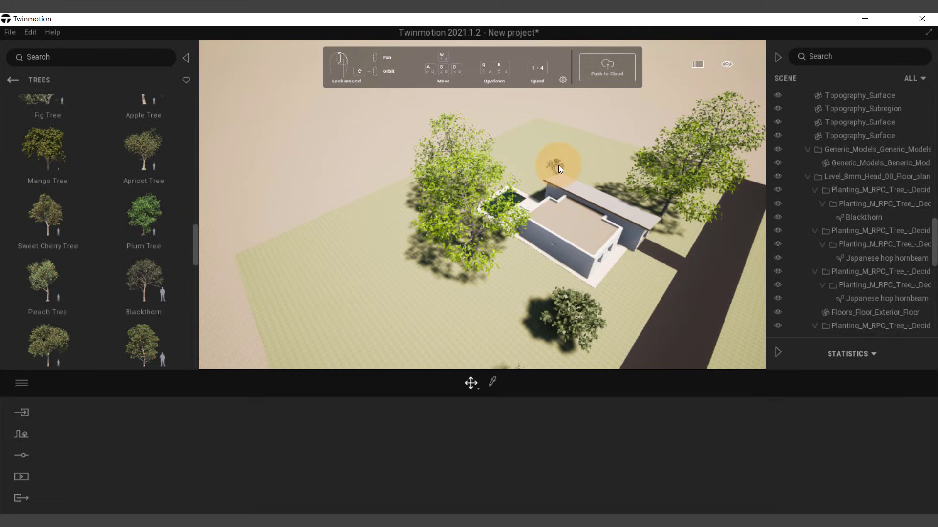
click(559, 163)
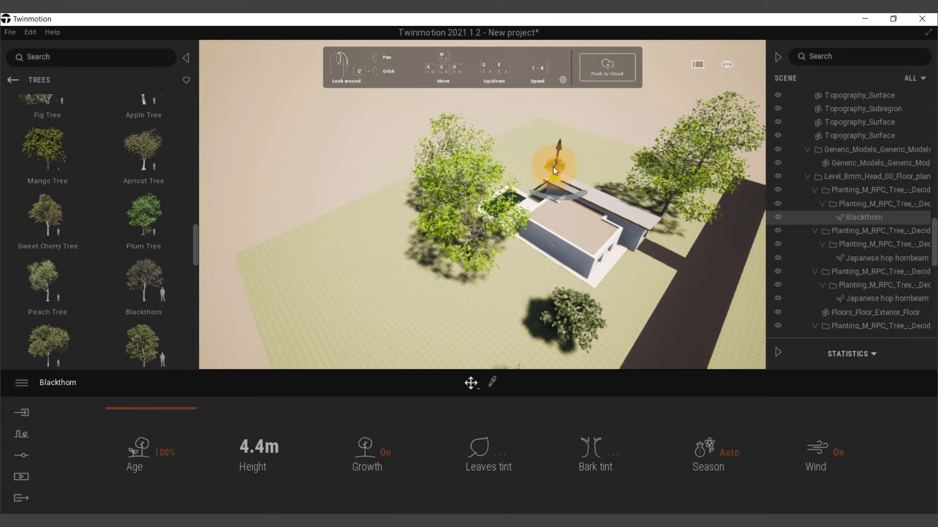
- Replace the selected Blackthorn with a Kaki tree from the Trees library
scroll(866, 250, down, 3)
scroll(859, 230, up, 2)
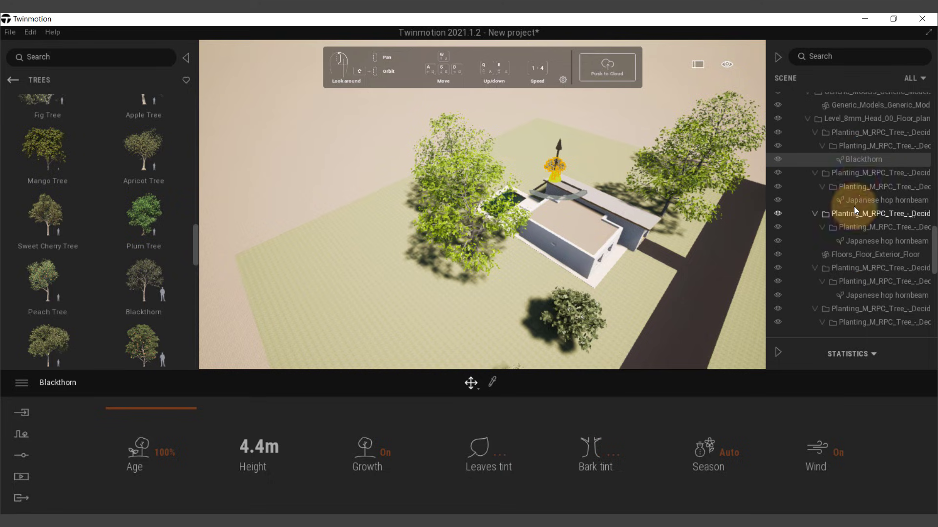
right_click(854, 163)
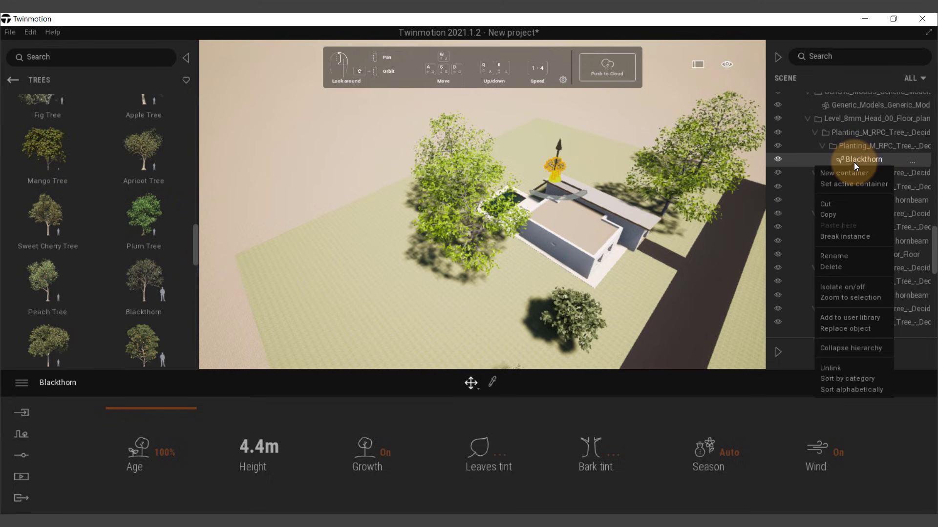
click(858, 328)
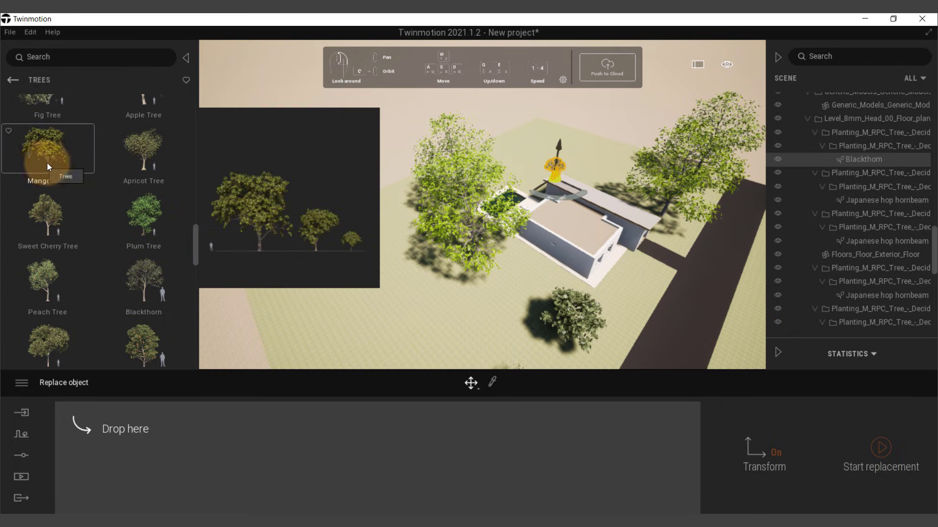
scroll(107, 216, up, 1)
scroll(107, 215, up, 2)
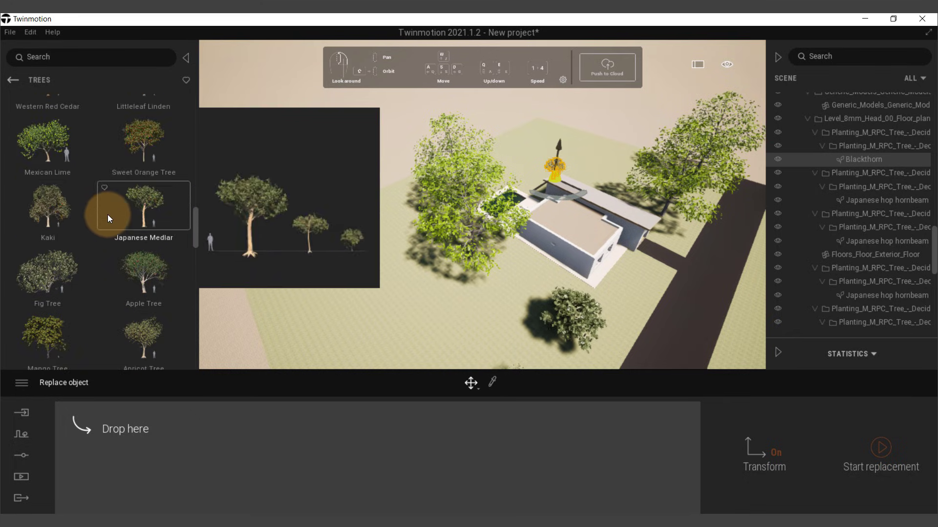
drag(71, 227, 147, 439)
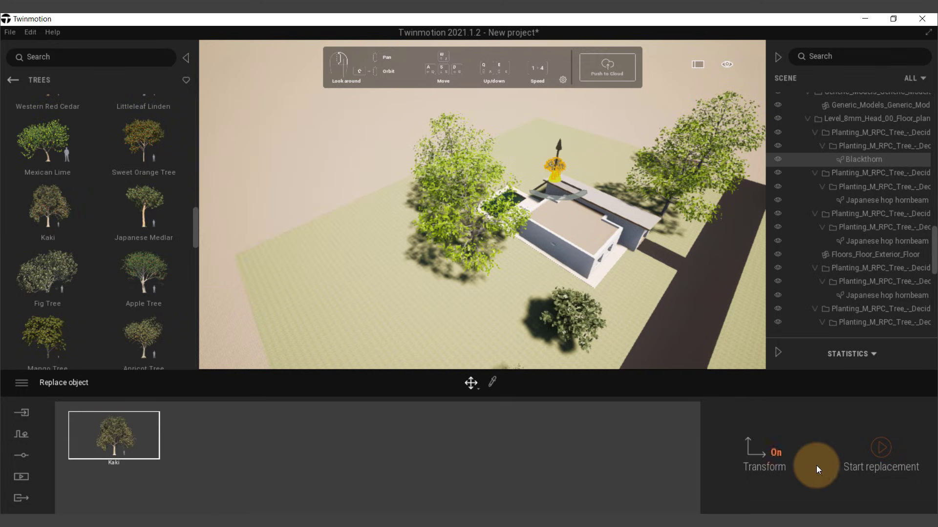
click(879, 448)
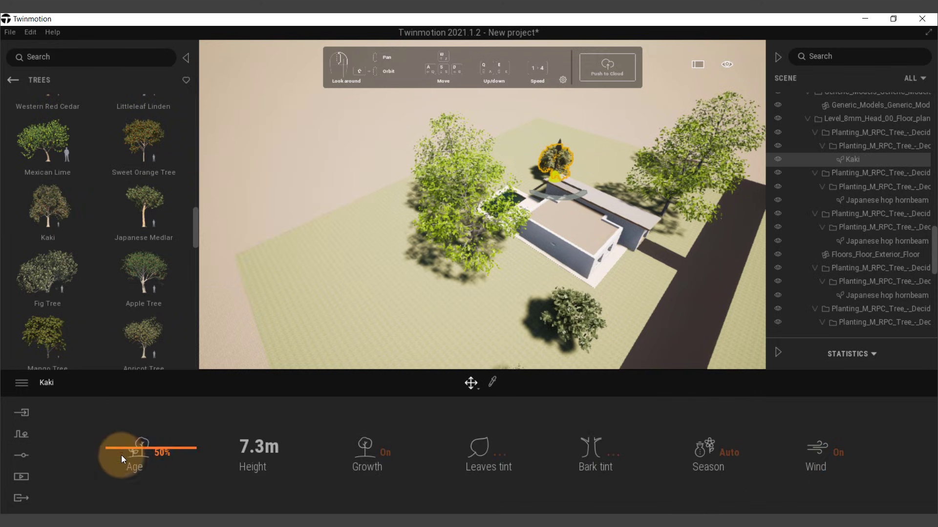
- Set the Kaki tree's age to 100% and release its selection
drag(121, 455, 126, 391)
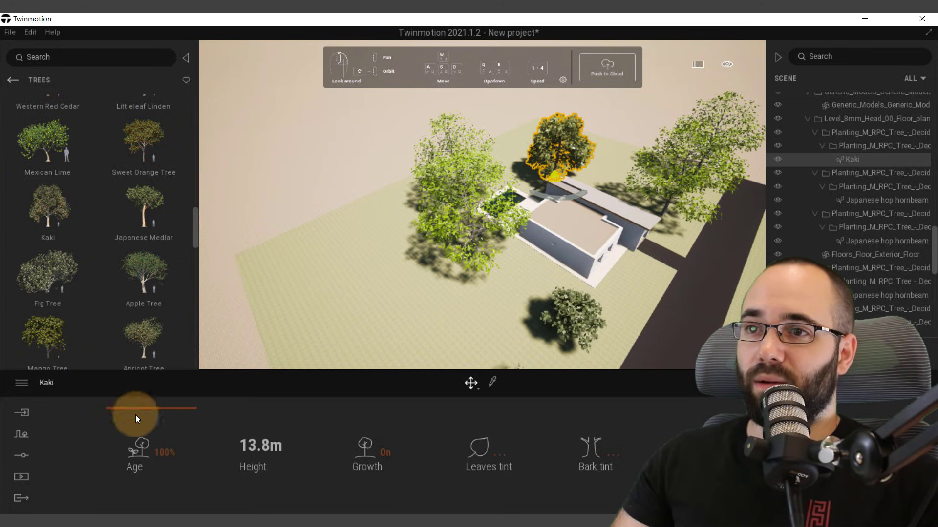
click(311, 291)
click(274, 153)
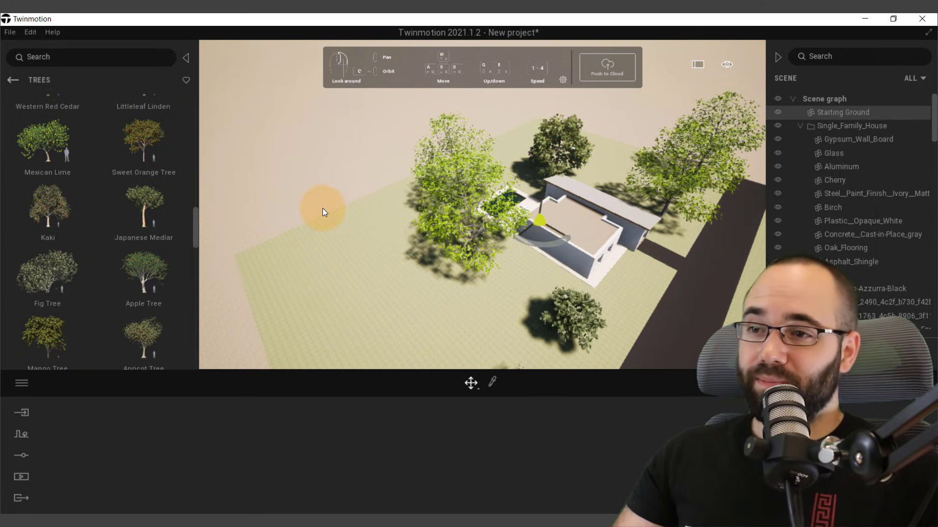
- Examine the replaced trees around the house and along the road from several angles
right_drag(322, 209, 612, 288)
drag(613, 288, 626, 273)
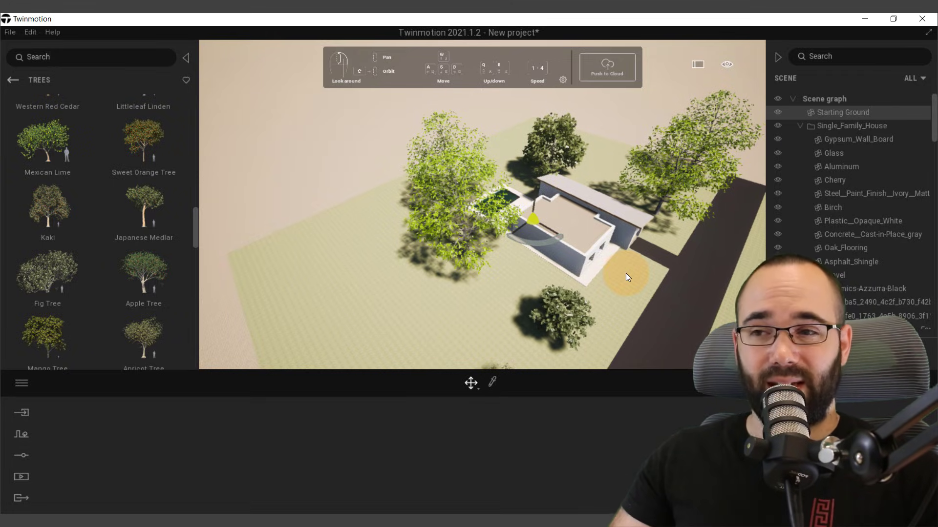
drag(625, 273, 616, 272)
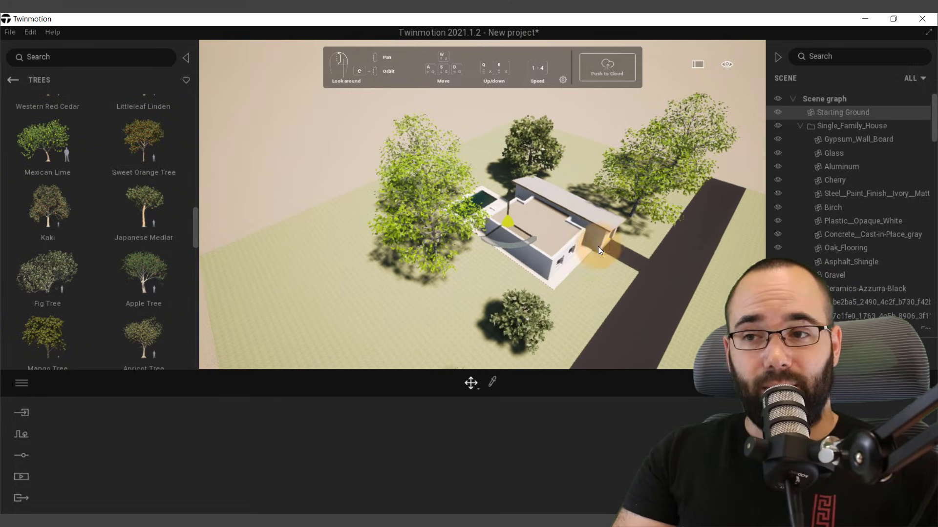
middle_drag(569, 236, 586, 265)
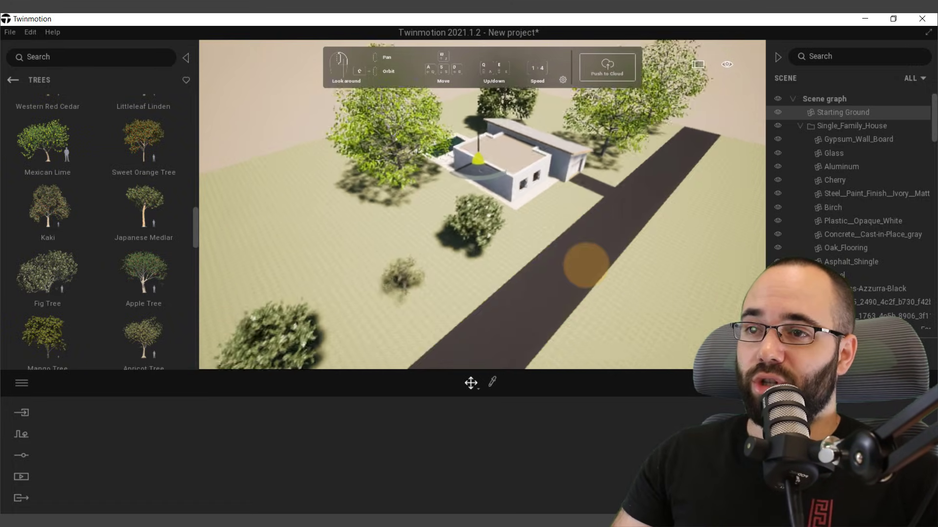
drag(586, 266, 550, 260)
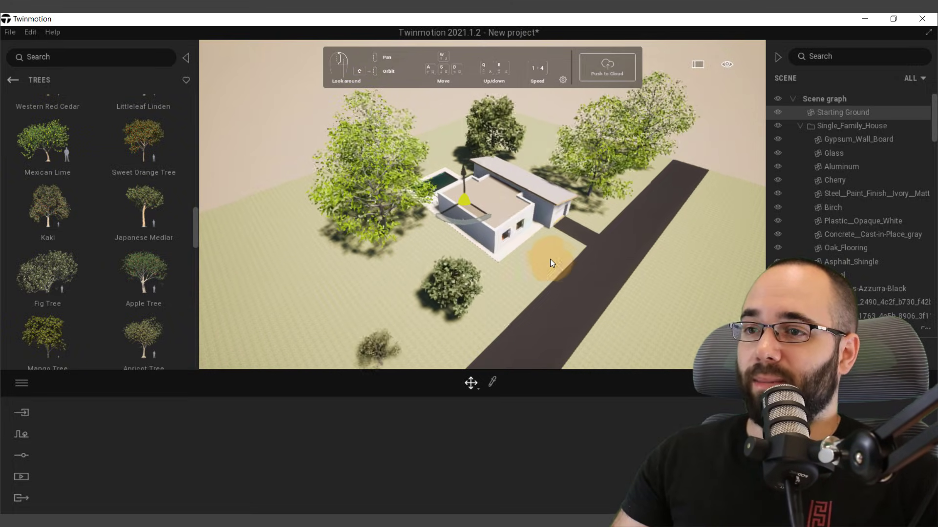
click(503, 199)
shift+middle_drag(539, 252, 567, 250)
scroll(617, 200, up, 4)
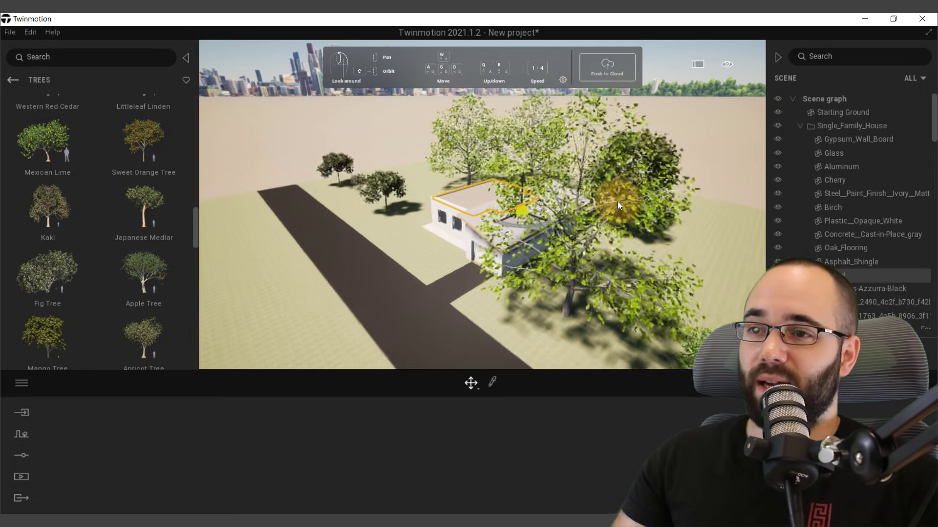
scroll(456, 168, down, 2)
shift+middle_drag(504, 210, 461, 205)
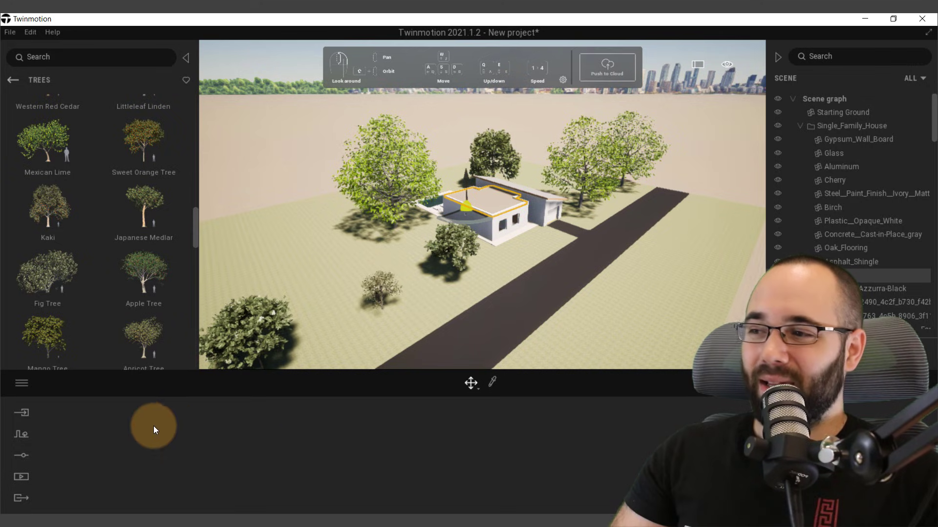
- Shift the scene's season from summer to autumn in the weather settings
click(23, 456)
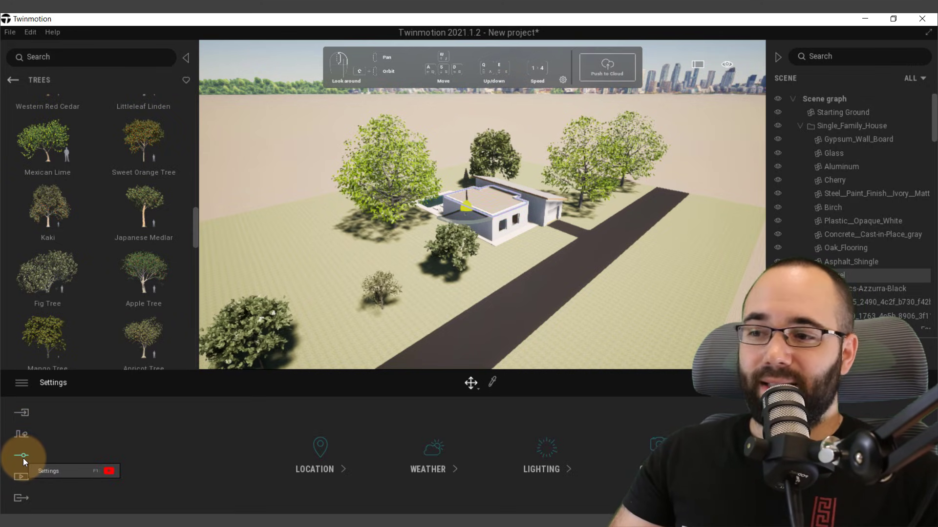
click(441, 469)
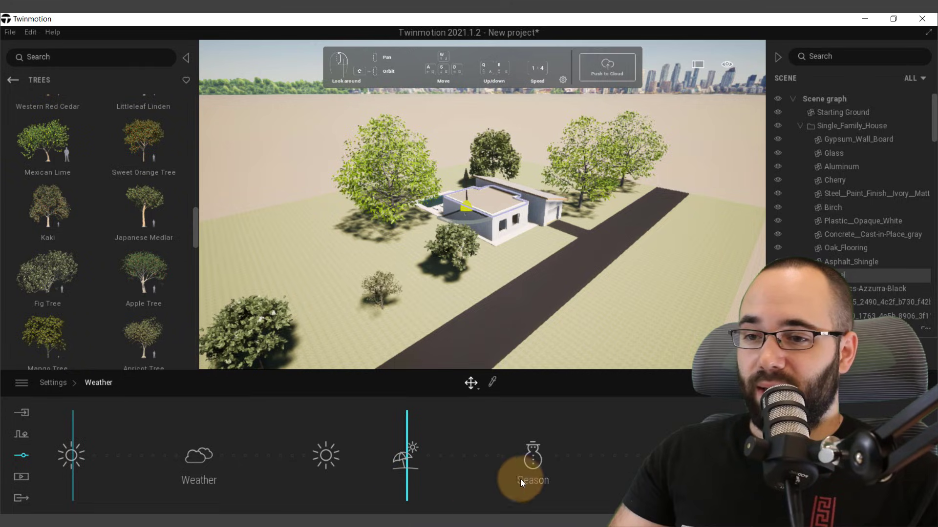
click(533, 466)
drag(532, 466, 455, 488)
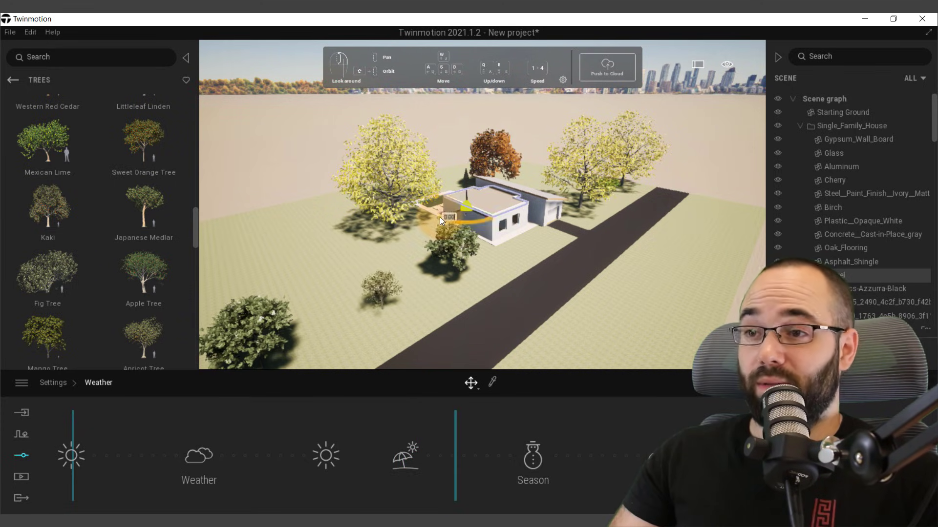
click(269, 167)
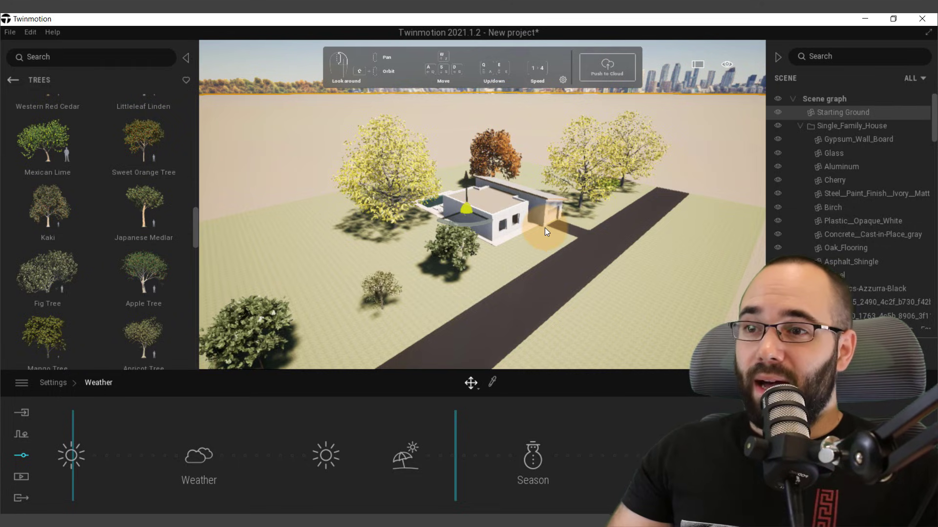
- Examine the house's front facade, entrance door and driveway up close from several angles
mouse_move(544, 227)
middle_down()
mouse_move(539, 252)
mouse_move(540, 238)
middle_up()
right_drag(530, 231, 540, 241)
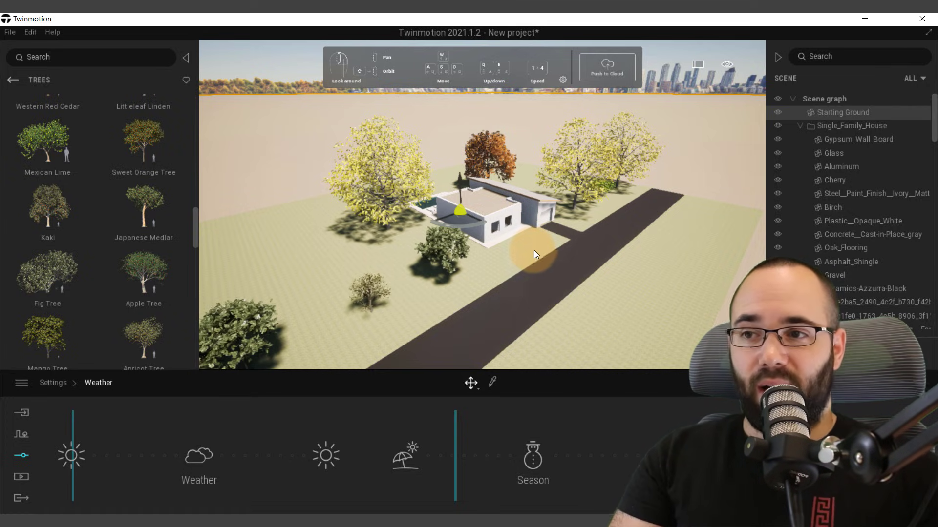
scroll(547, 244, up, 3)
shift+middle_drag(585, 262, 552, 323)
scroll(547, 305, up, 2)
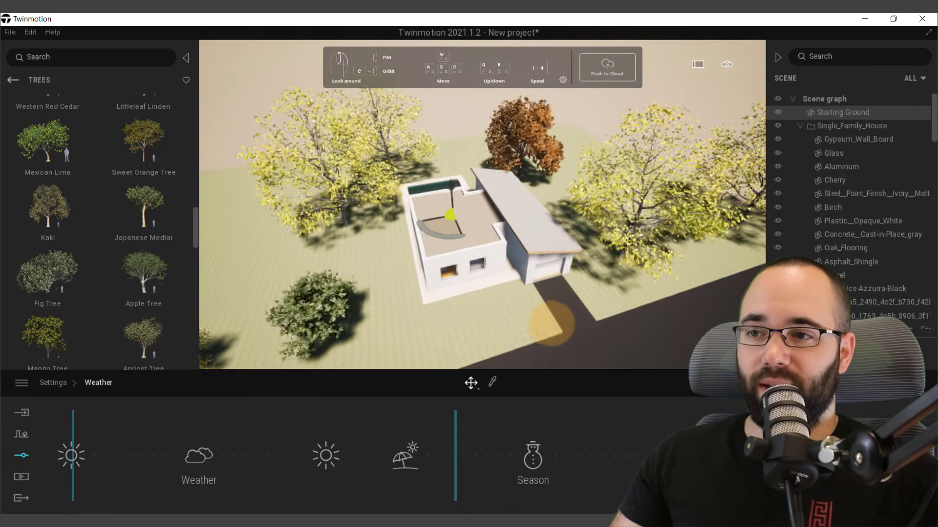
right_drag(551, 323, 519, 229)
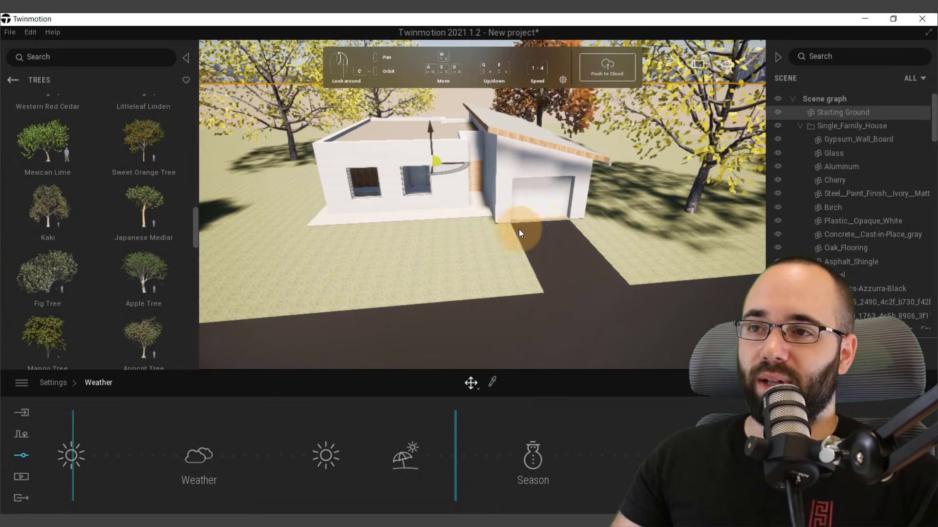
click(475, 175)
right_drag(483, 197, 515, 256)
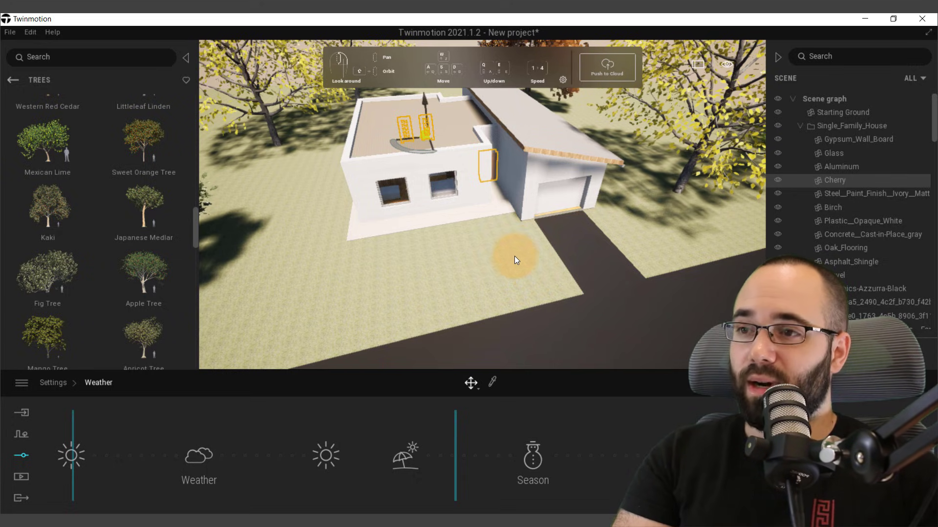
- Switch to Revit and open the boundary of the asphalt road subregion for editing
click(308, 452)
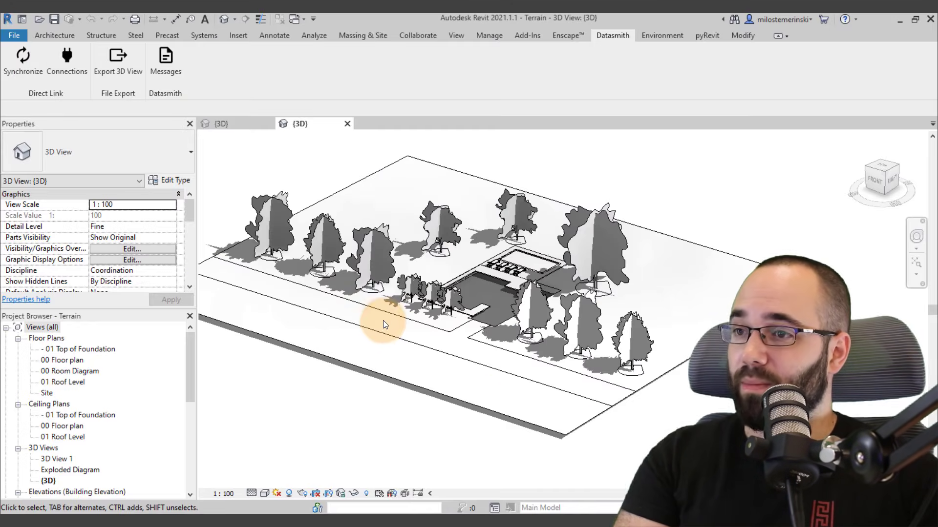
shift+middle_drag(439, 341, 505, 392)
scroll(510, 366, up, 3)
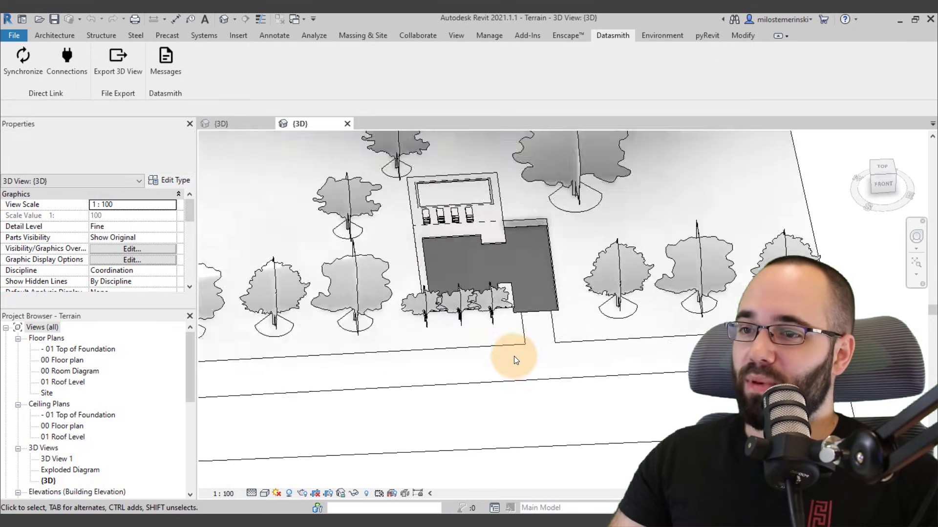
mouse_move(530, 337)
shift+middle_down()
mouse_move(504, 404)
mouse_move(523, 414)
mouse_move(548, 407)
mouse_move(535, 347)
shift+middle_up()
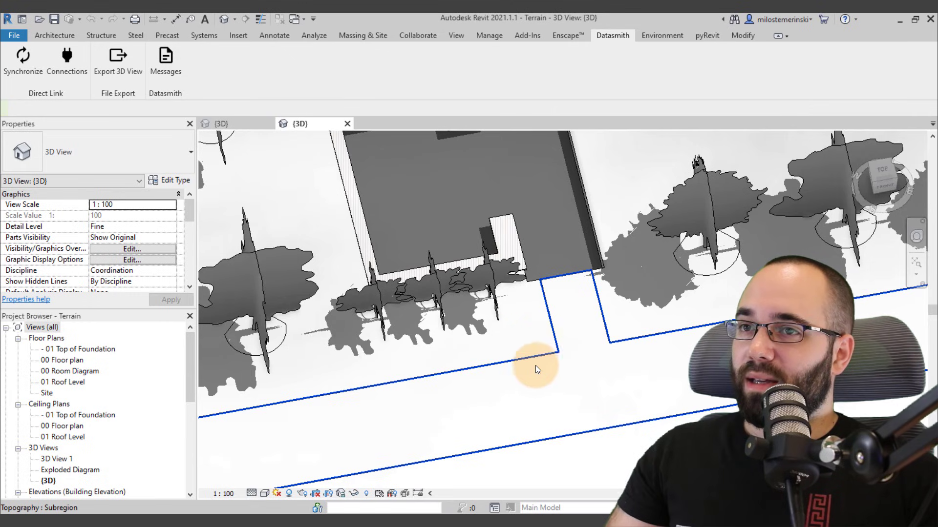
click(535, 365)
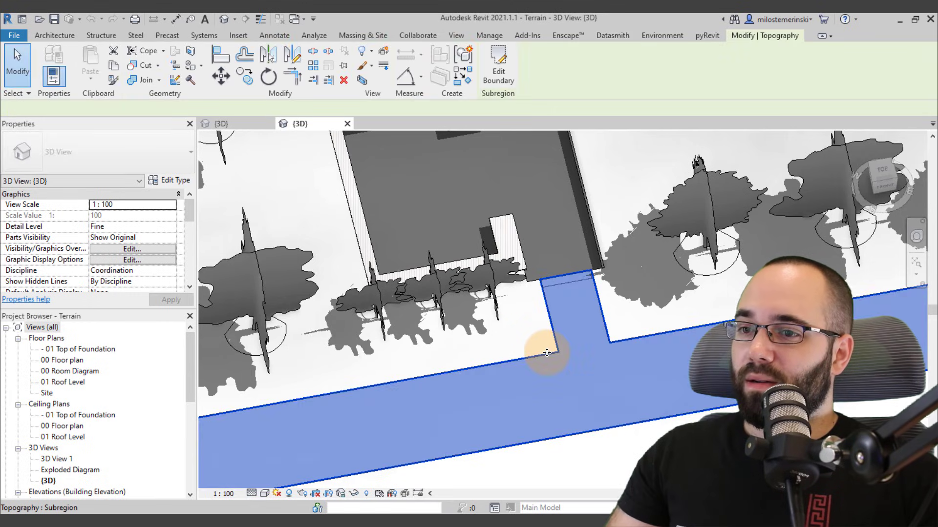
click(507, 82)
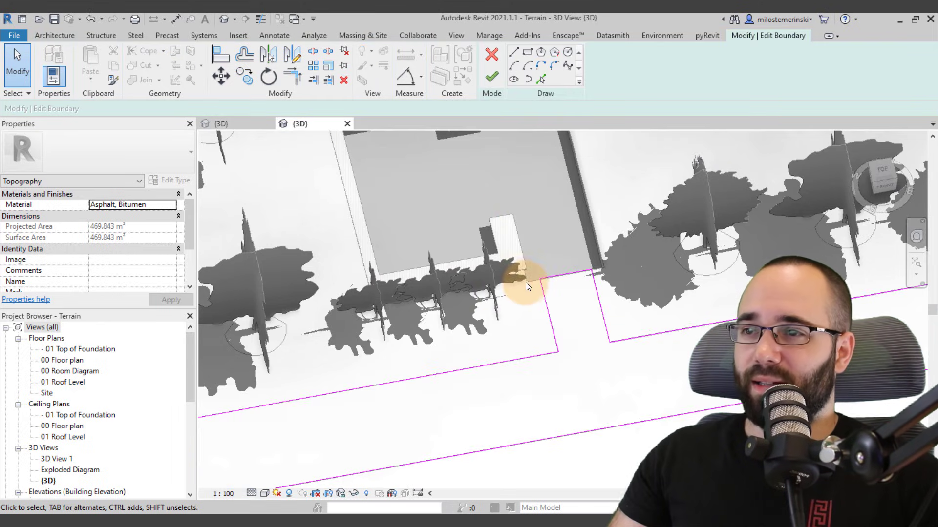
- Draw a boundary line about 625 units long from the entrance paving's corner beside the garage down to the road edge
mouse_move(512, 276)
shift+middle_down()
mouse_move(513, 318)
mouse_move(508, 287)
mouse_move(516, 292)
mouse_move(496, 268)
shift+middle_up()
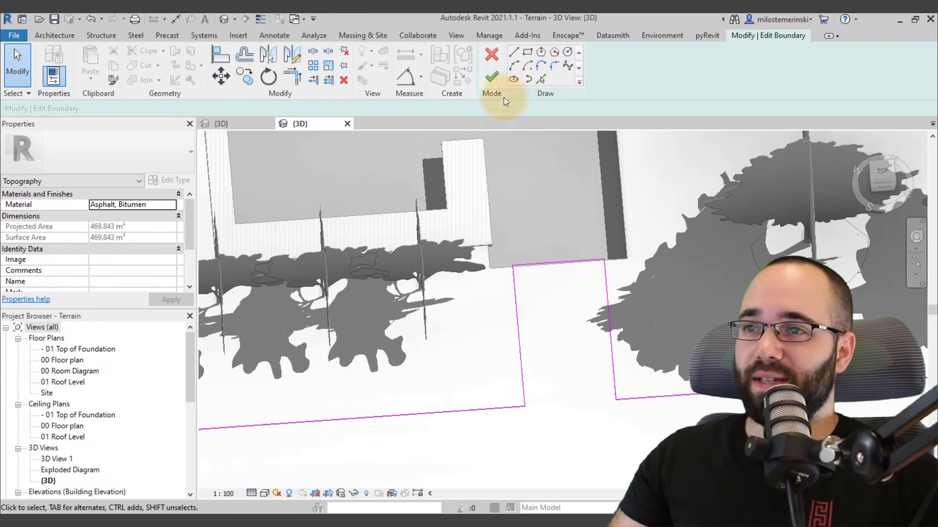
click(513, 52)
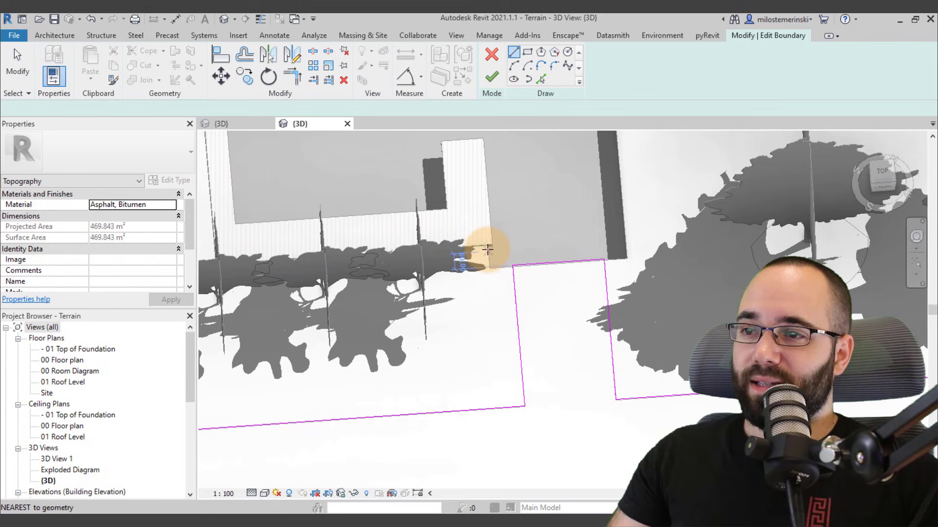
click(485, 246)
click(500, 406)
key(Escape)
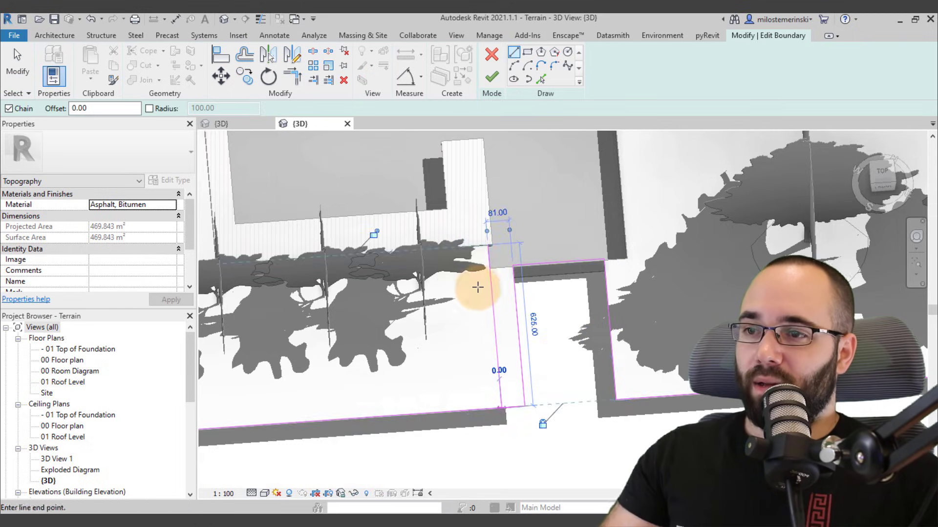
key(Escape)
- Draw a second, parallel boundary line from the entrance paving to the road edge as the path's outer side
key(Delete)
key(l)
key(i)
click(445, 246)
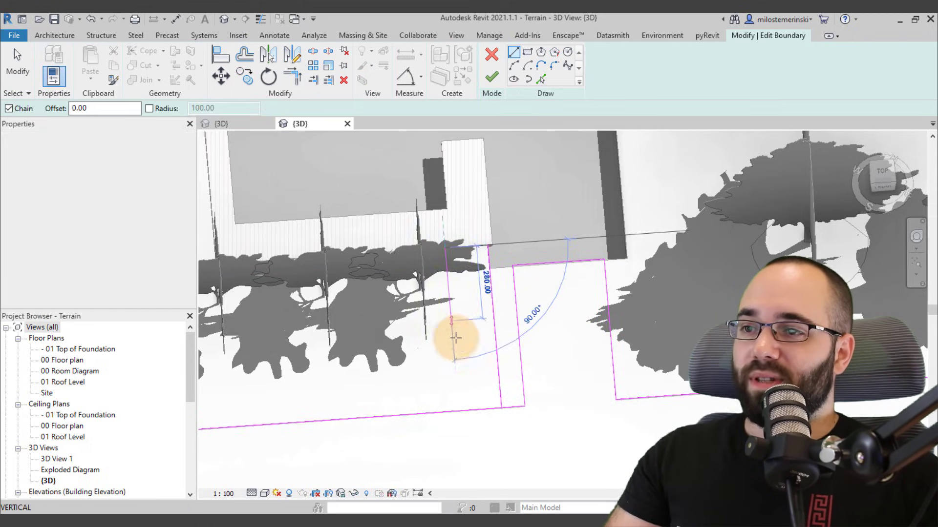
click(463, 408)
key(Escape)
shift+middle_drag(476, 245, 479, 298)
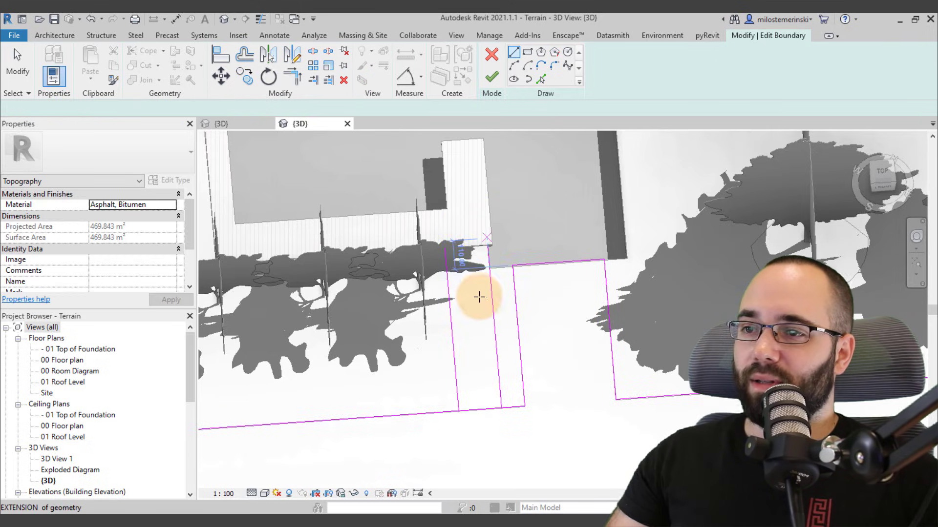
- Close the path outline at the house with a 150-unit line and shift its outer side inward to narrow the path
click(437, 224)
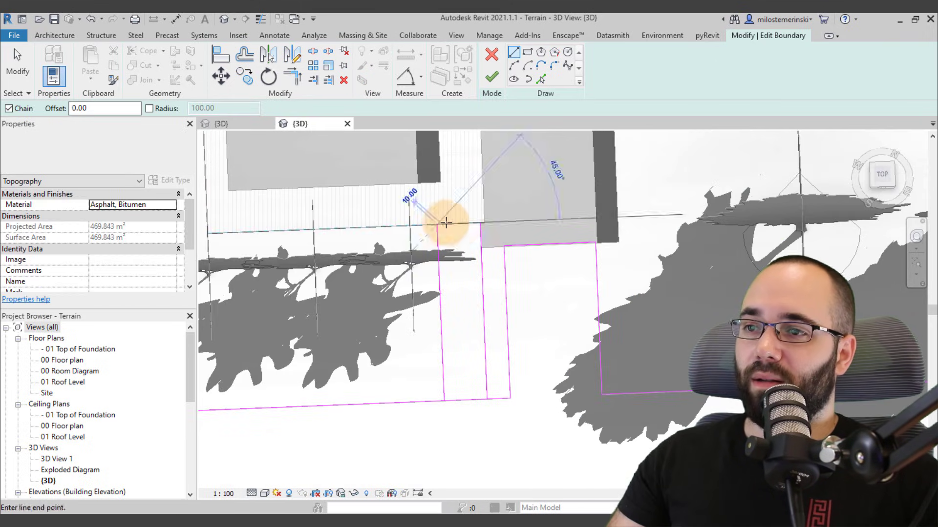
click(480, 223)
key(Escape)
key(Escape)
click(445, 326)
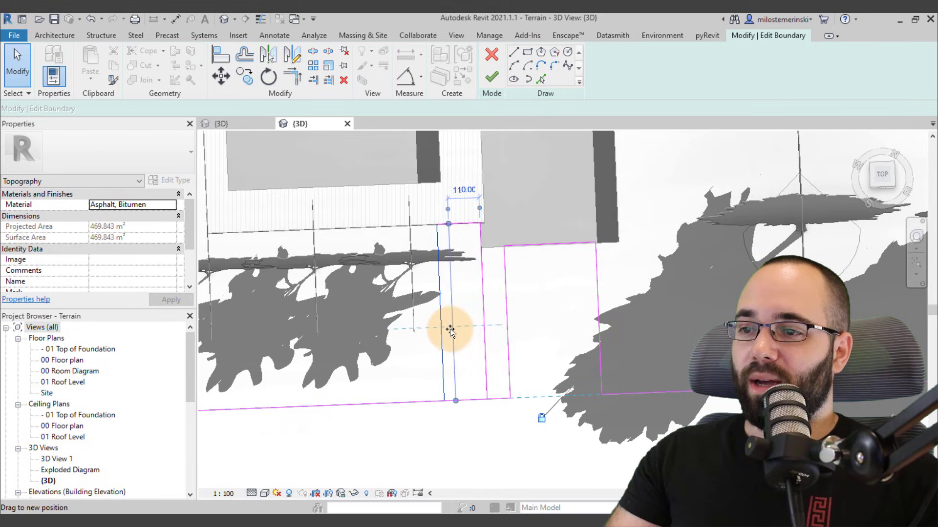
drag(446, 331, 447, 331)
click(467, 321)
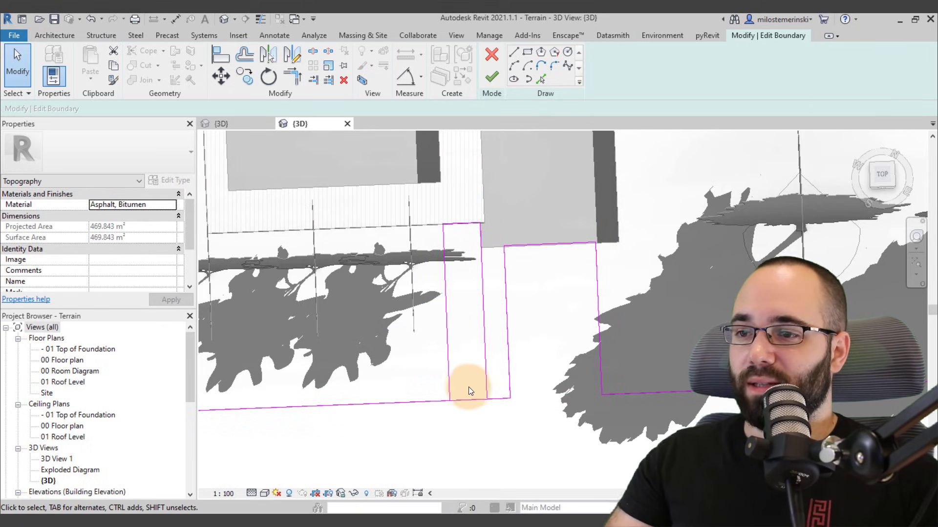
middle_drag(463, 373, 469, 353)
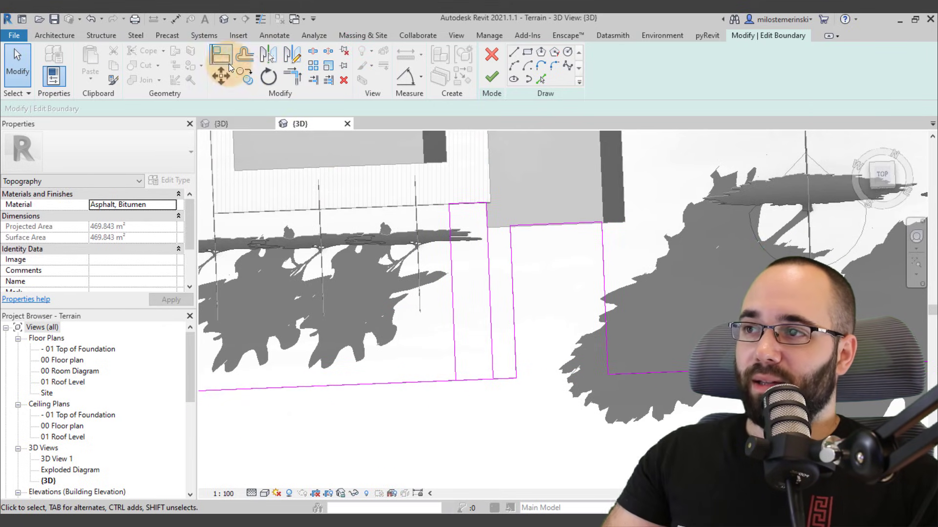
- Split and trim the road edge so the entrance path opens onto the road, and finish the subregion boundary edit
click(311, 52)
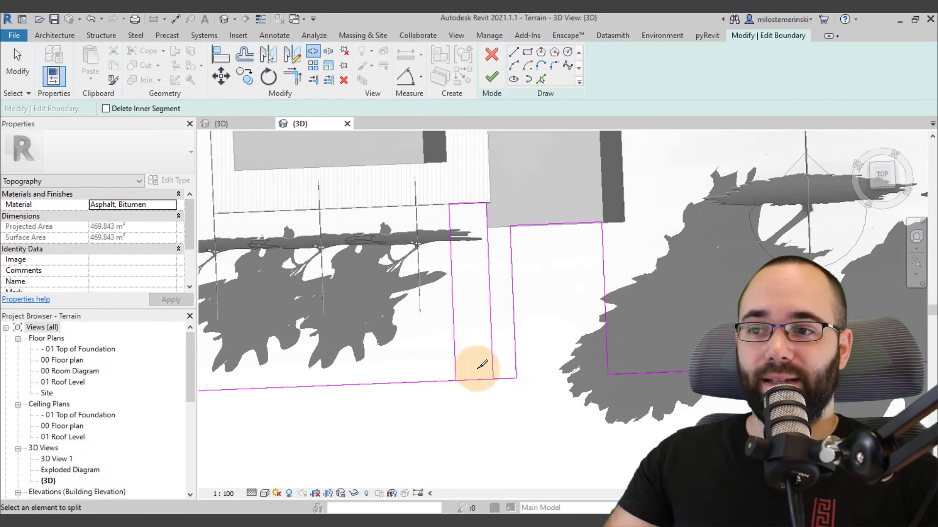
click(472, 381)
key(Escape)
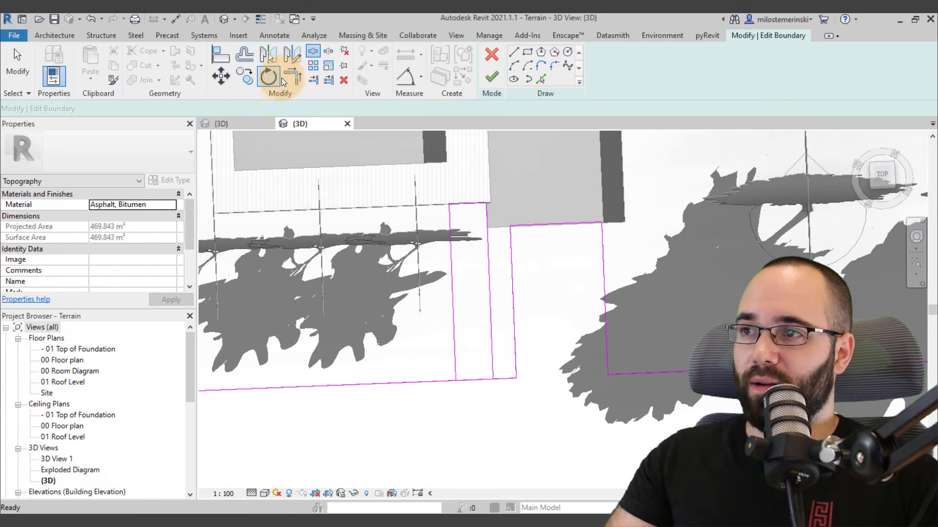
click(287, 77)
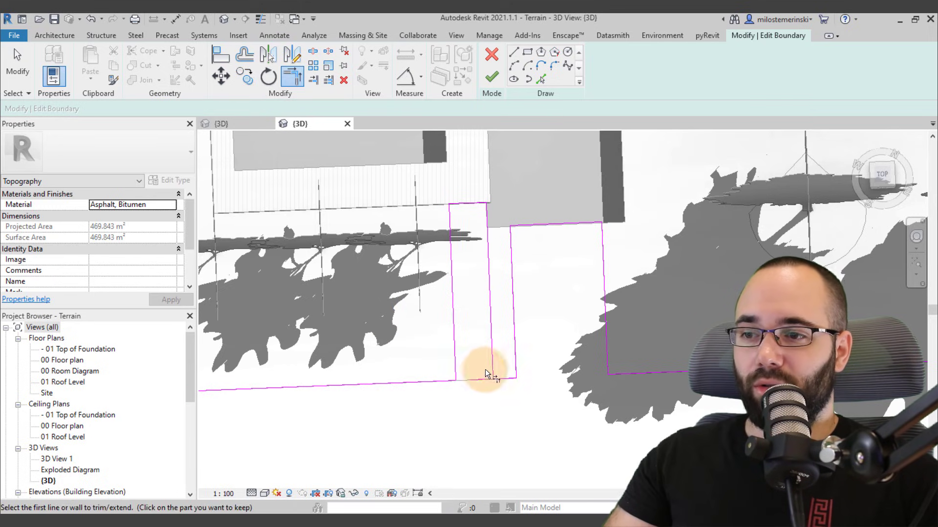
scroll(498, 273, down, 3)
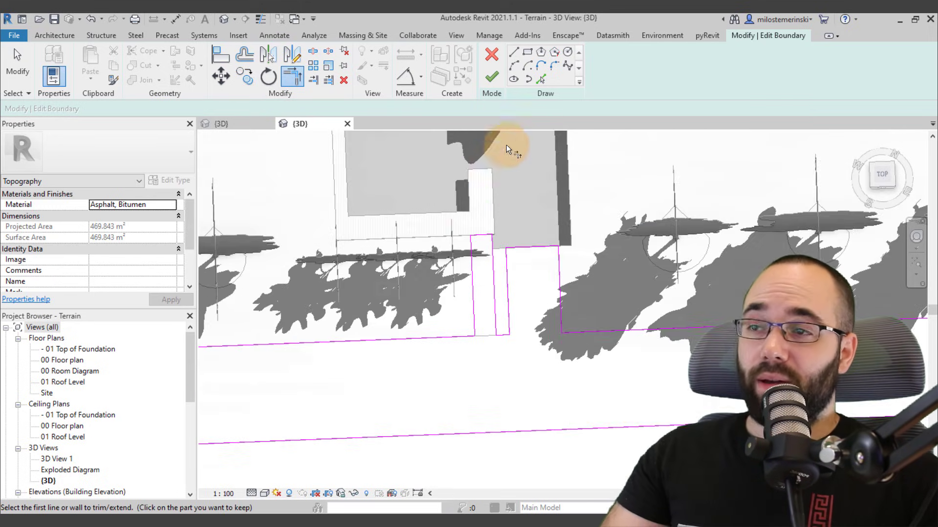
click(494, 86)
shift+middle_drag(537, 254, 471, 261)
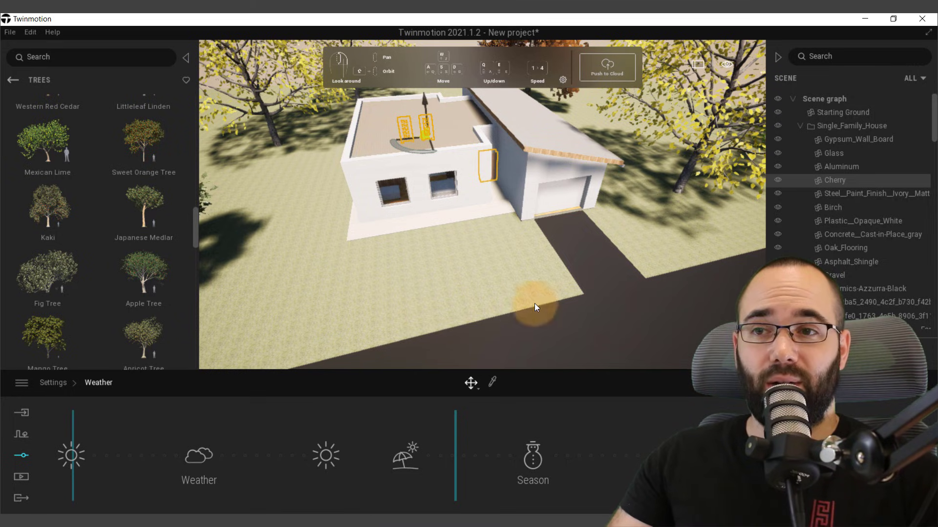
- Synchronize the edited Revit terrain through the Datasmith Direct Link and view the entrance path in Twinmotion
middle_drag(413, 274, 364, 264)
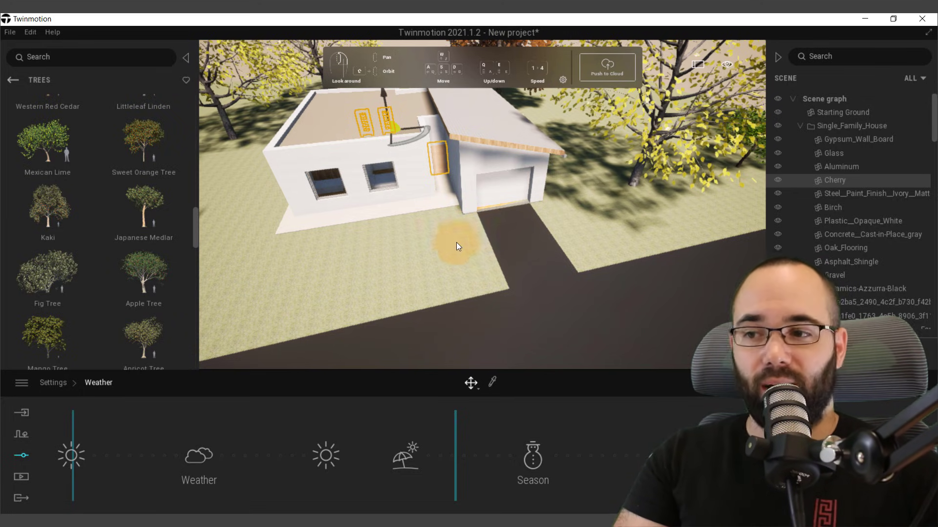
click(180, 522)
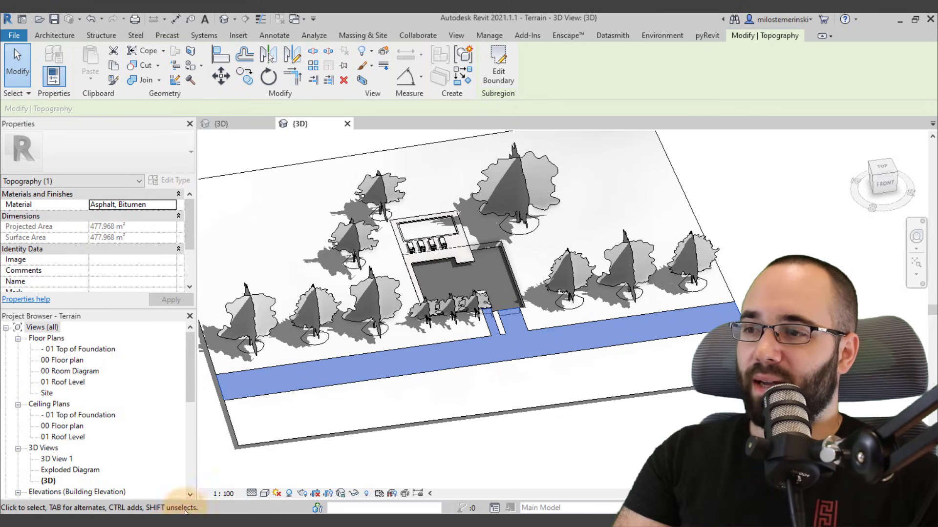
click(611, 37)
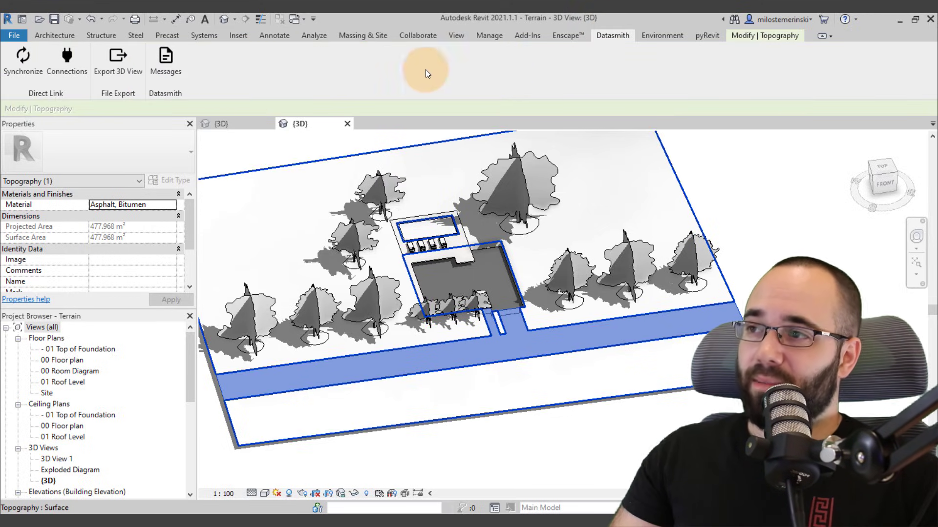
click(37, 71)
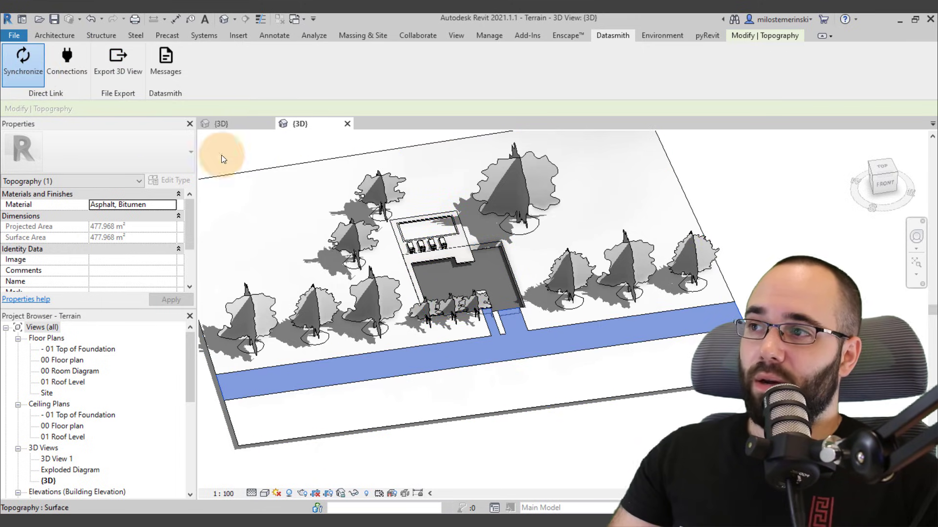
click(244, 149)
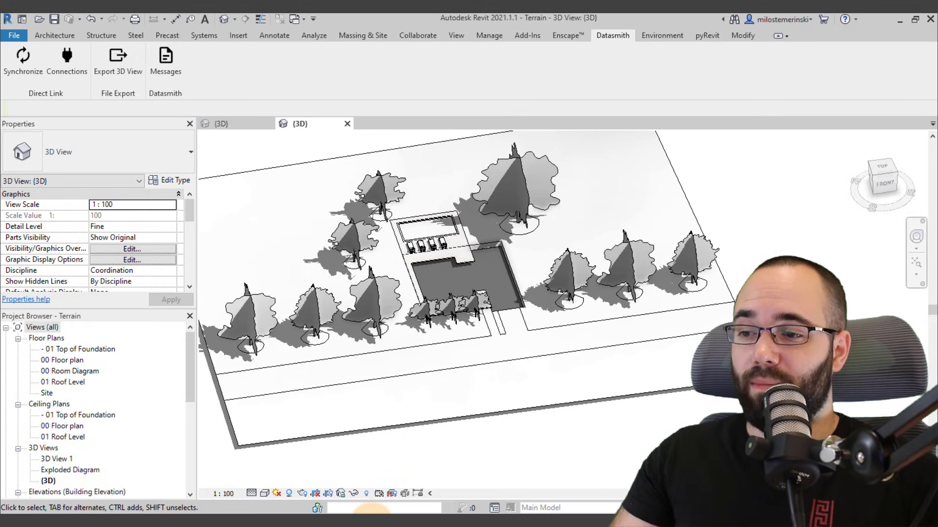
click(374, 521)
middle_drag(455, 296, 467, 272)
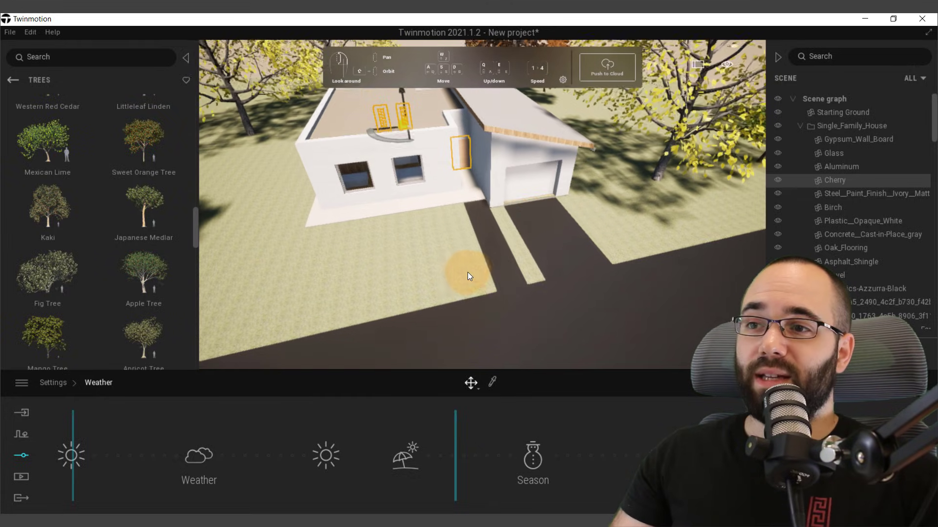